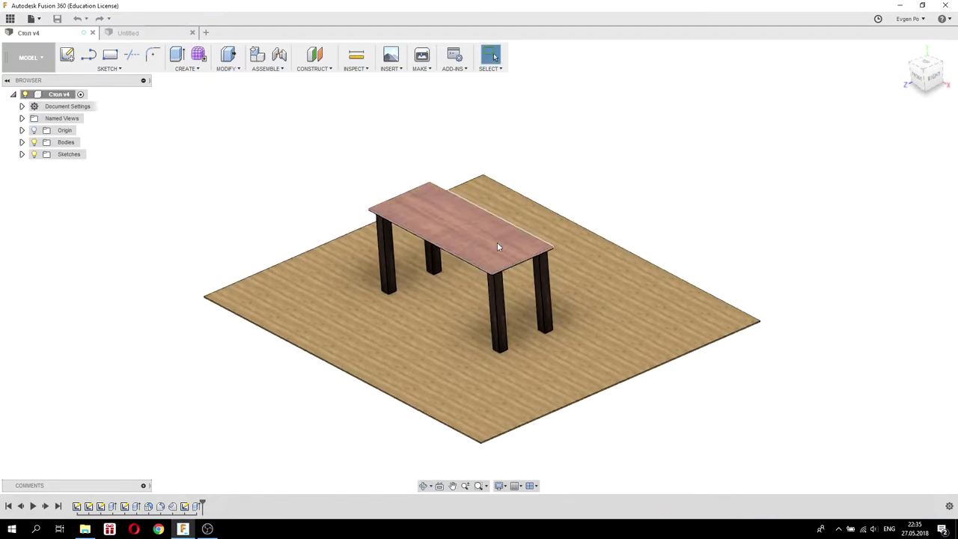
# Switch to the untitled design and start a new sketch on the horizontal origin plane.
pyautogui.moveTo(482, 197)
pyautogui.keyDown('shift'); pyautogui.mouseDown(button='middle')
pyautogui.moveTo(507, 184)
pyautogui.moveTo(477, 180)
pyautogui.moveTo(494, 188)
pyautogui.mouseUp(button='middle'); pyautogui.keyUp('shift')
pyautogui.scroll(4, 437, 182)
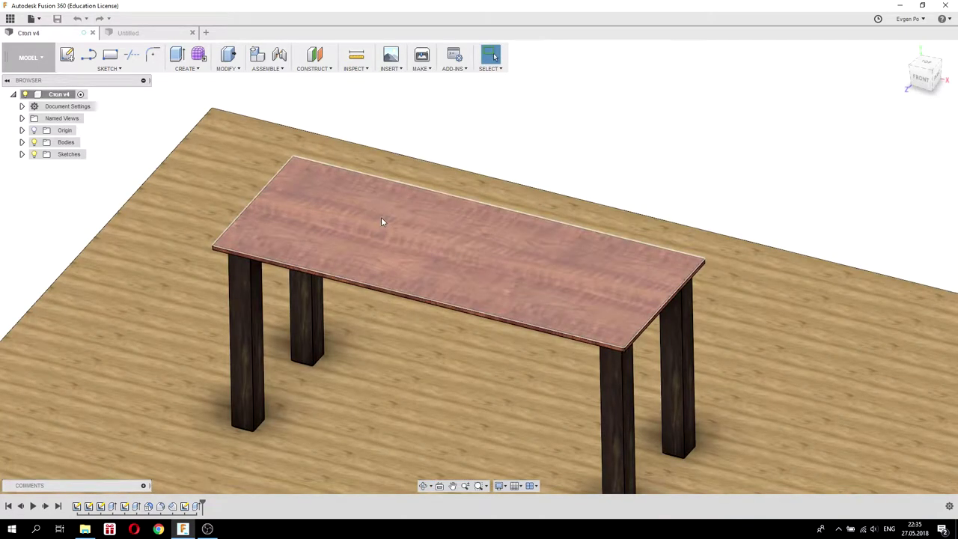
pyautogui.click(154, 35)
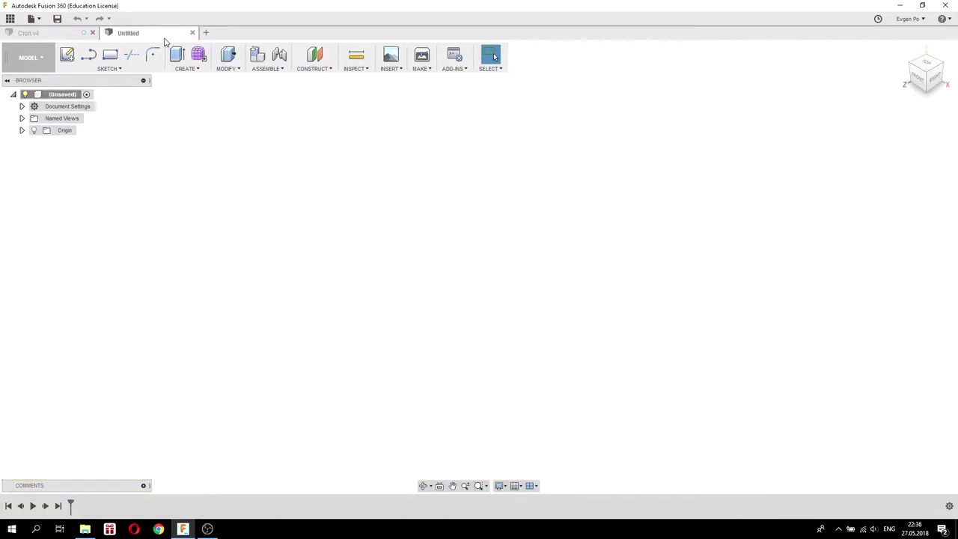
pyautogui.click(68, 57)
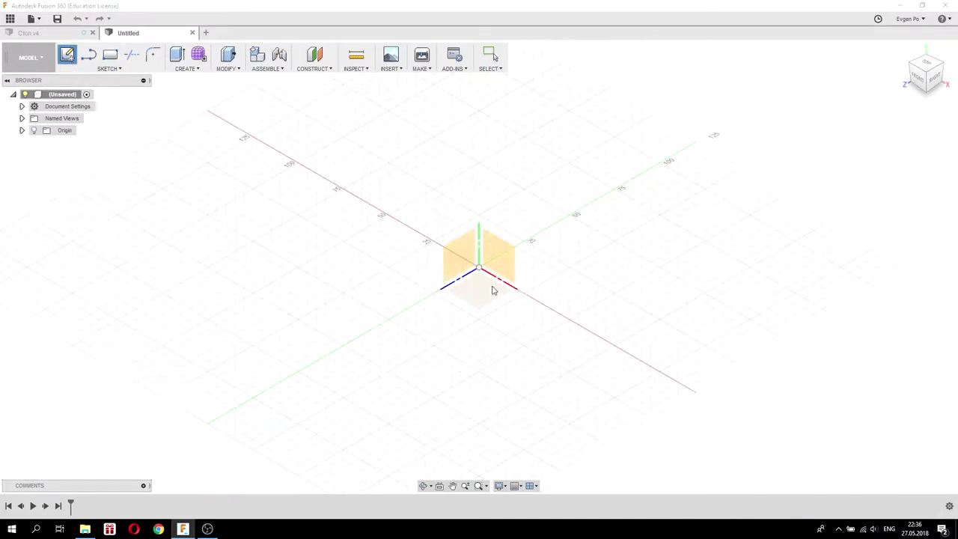
pyautogui.click(492, 291)
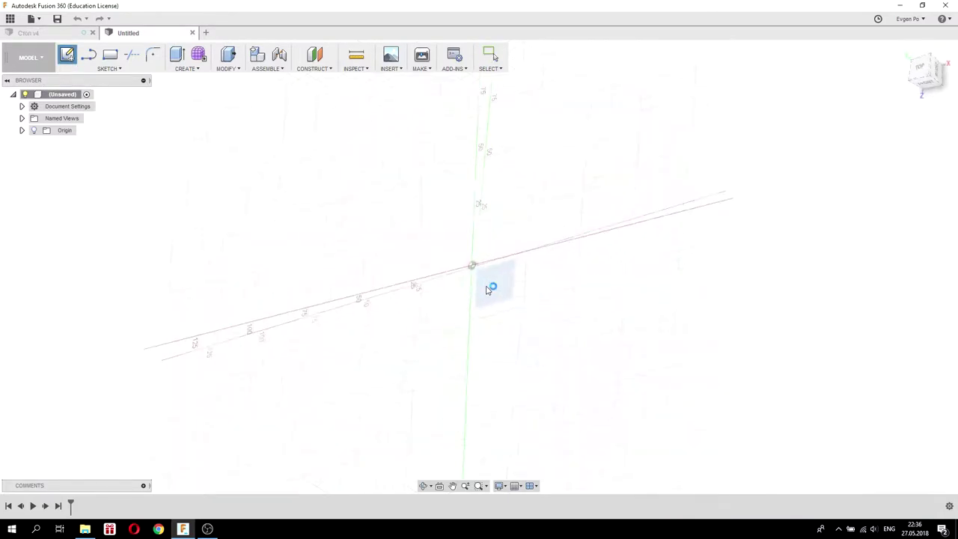
# Draw a circle about 14 mm in diameter centred on the sketch origin.
pyautogui.click(117, 71)
pyautogui.moveTo(114, 112)
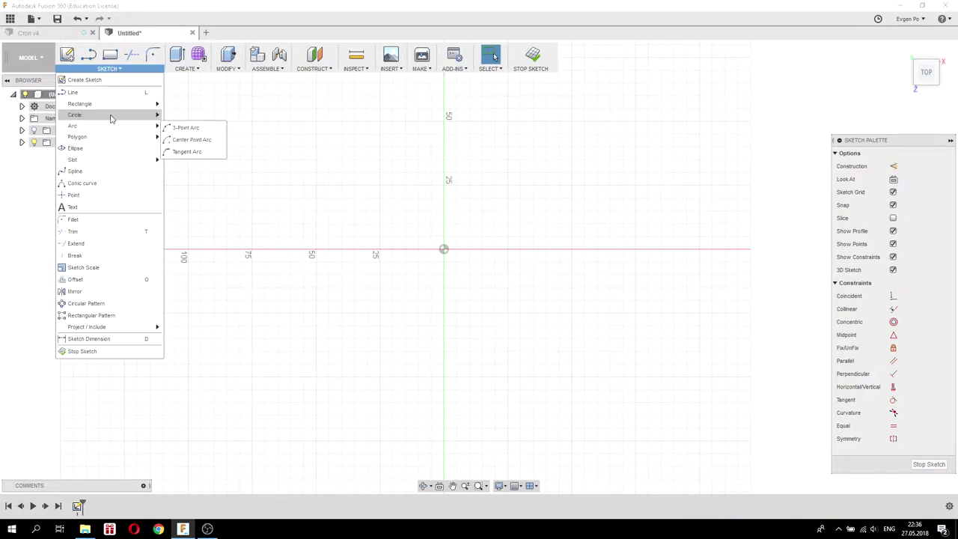
pyautogui.click(174, 118)
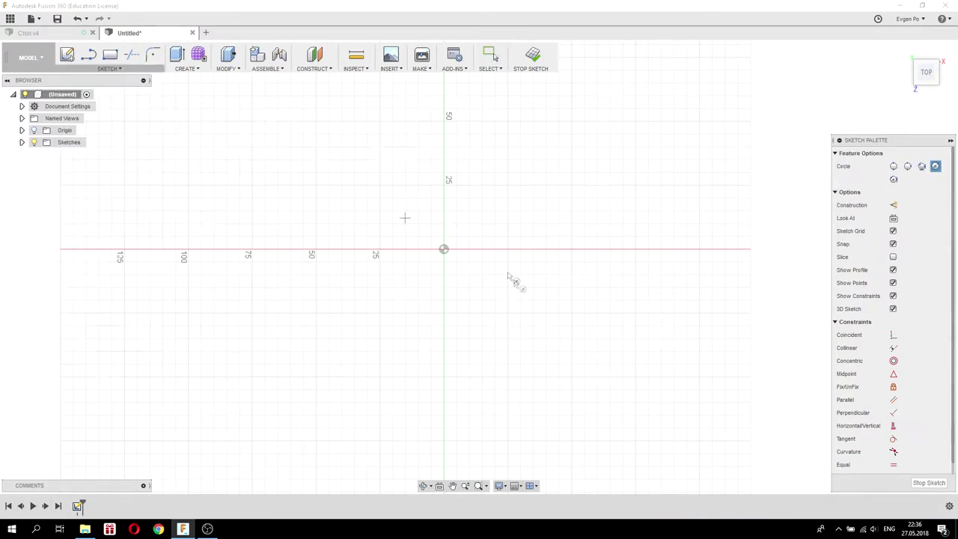
pyautogui.click(444, 250)
pyautogui.click(461, 247)
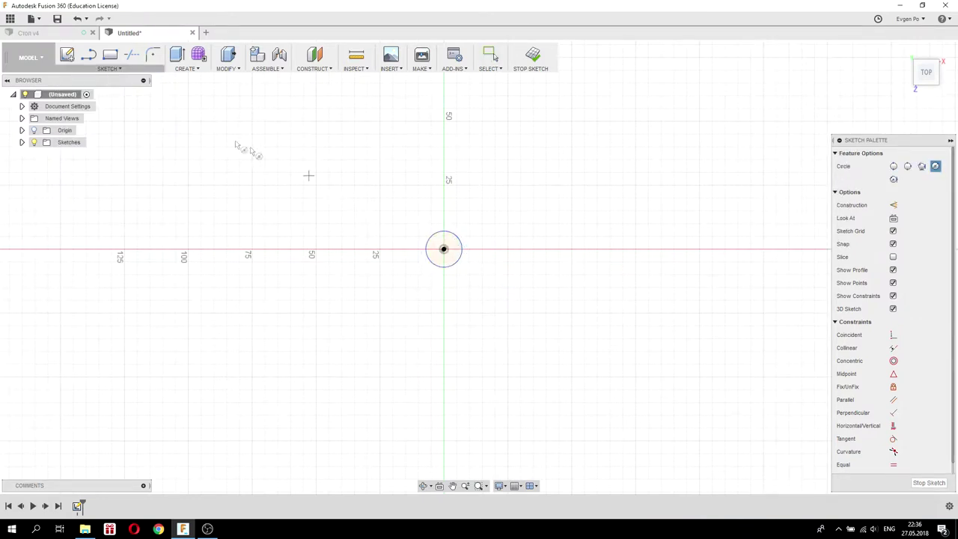
# Draw a circumscribed hexagon about 40 mm across flats, centred on the origin, with two sides parallel to the horizontal axis.
pyautogui.click(150, 69)
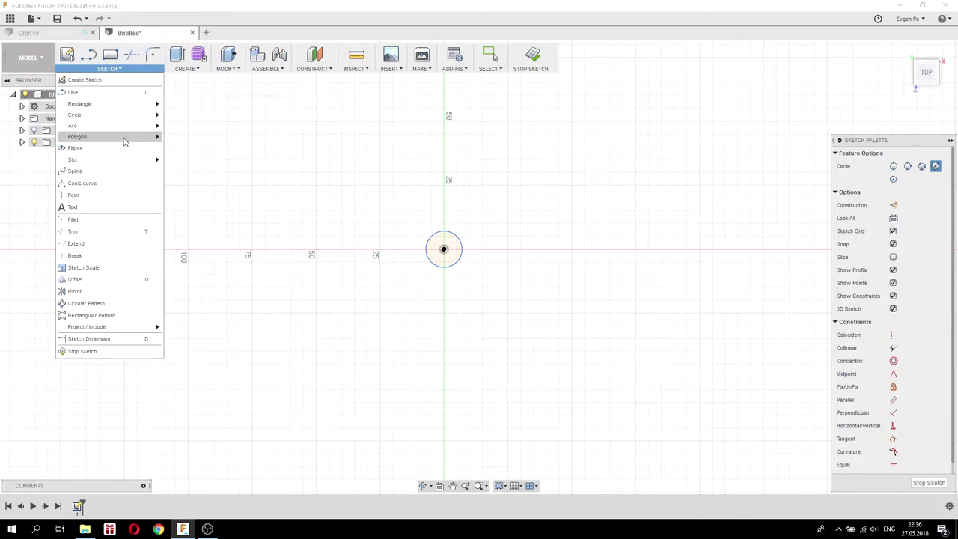
pyautogui.moveTo(132, 142)
pyautogui.click(191, 139)
pyautogui.click(444, 250)
pyautogui.click(447, 203)
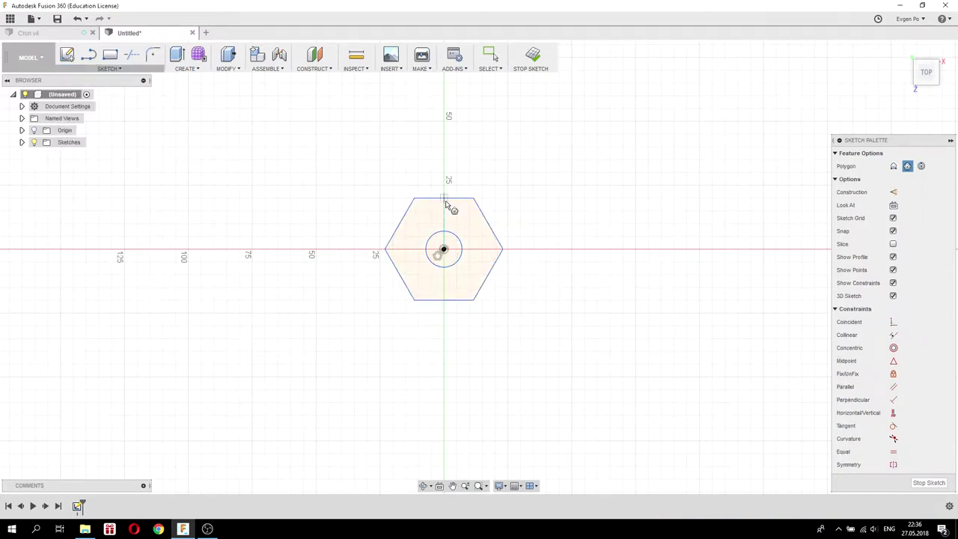
pyautogui.press('Escape')
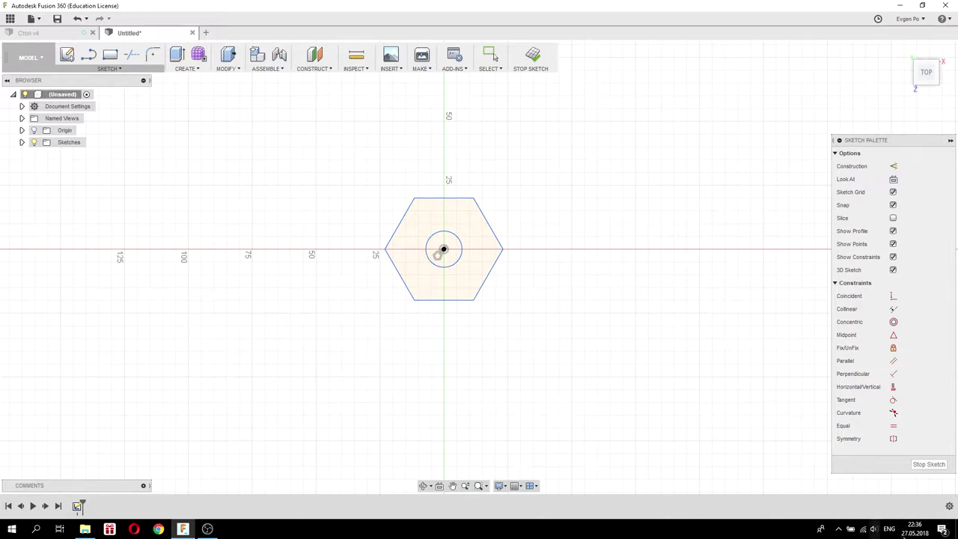
# Dimension the central circle with a diameter of 2 mm.
pyautogui.click(459, 240)
pyautogui.click(531, 211)
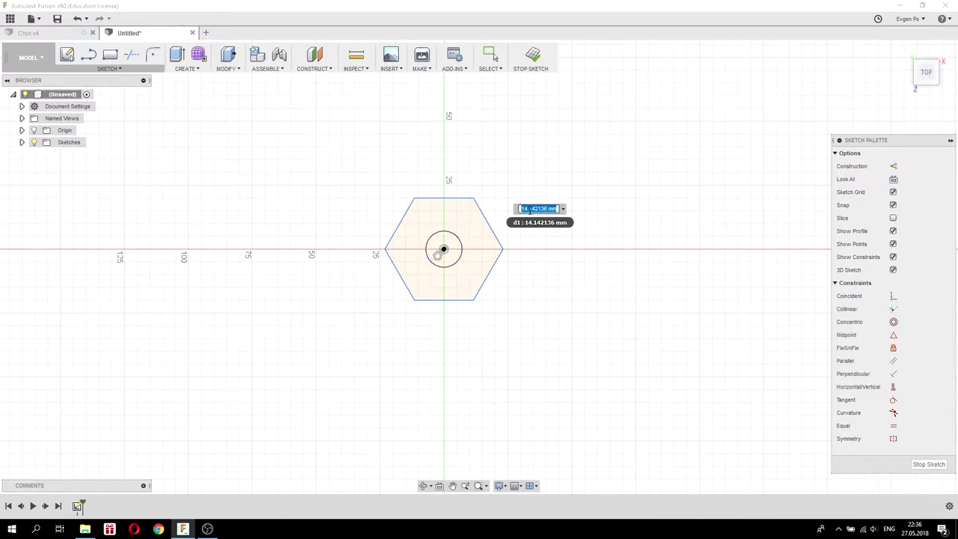
pyautogui.press('Return')
# Dimension the distance between two opposite sides of the hexagon as 7 mm.
pyautogui.scroll(3, 464, 243)
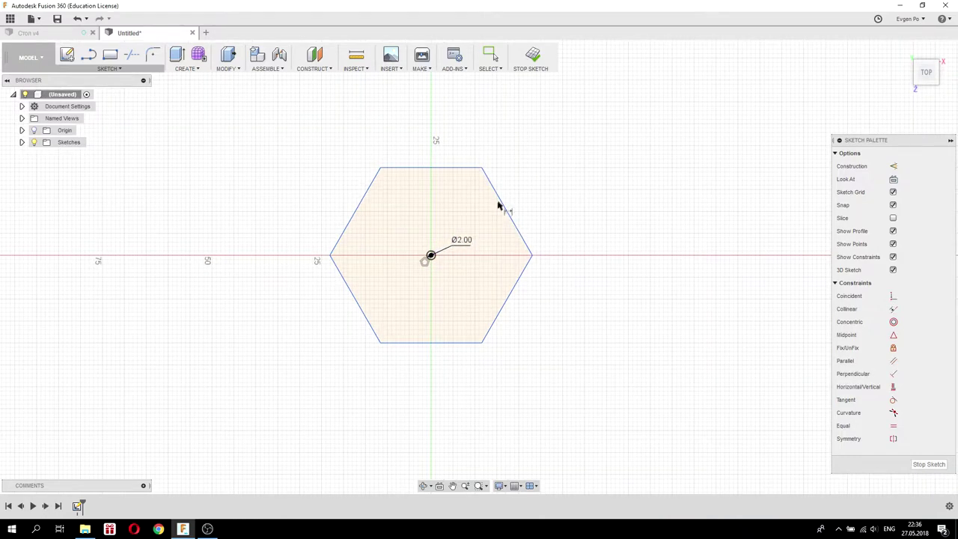
pyautogui.click(350, 282)
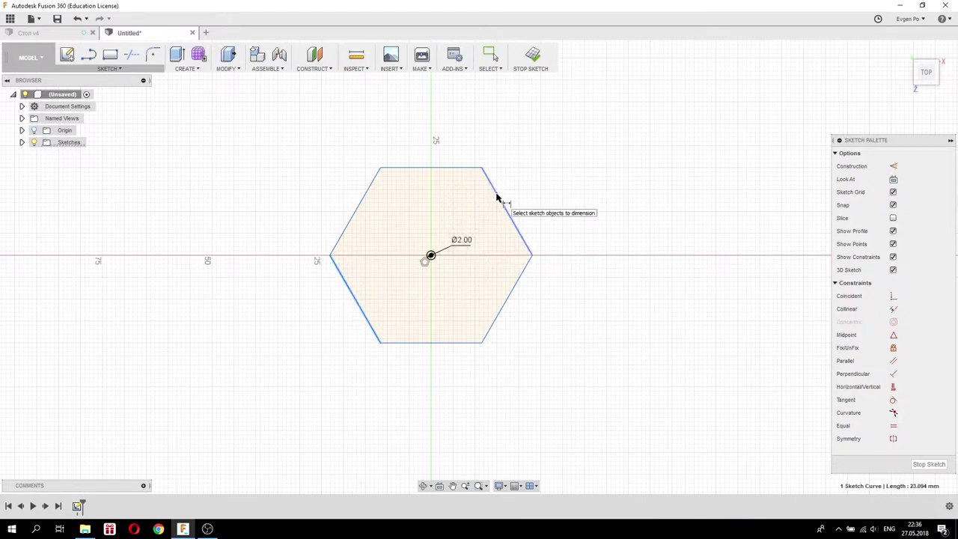
pyautogui.click(496, 197)
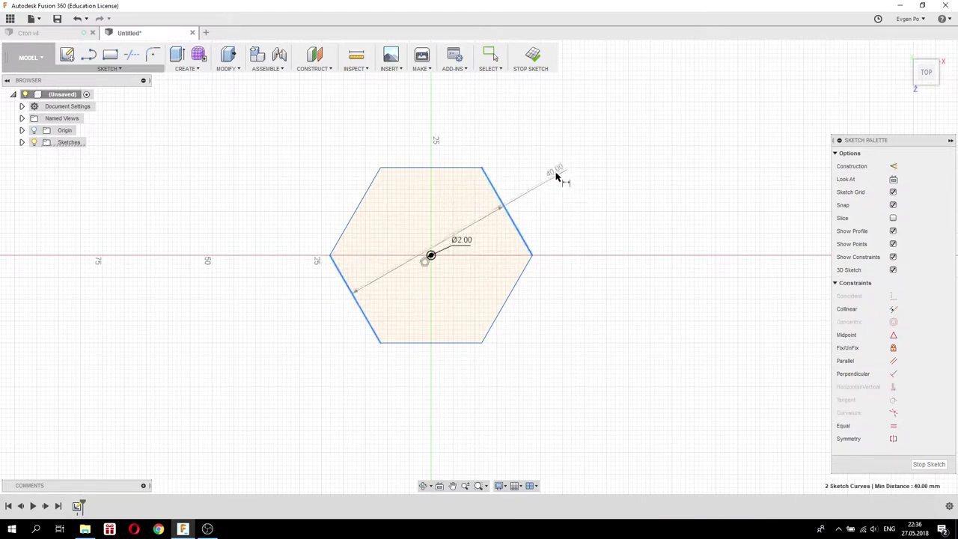
pyautogui.click(549, 169)
pyautogui.press('Return')
# Extrude the 2 mm circle profile upward 180 mm as a new body.
pyautogui.scroll(5, 430, 257)
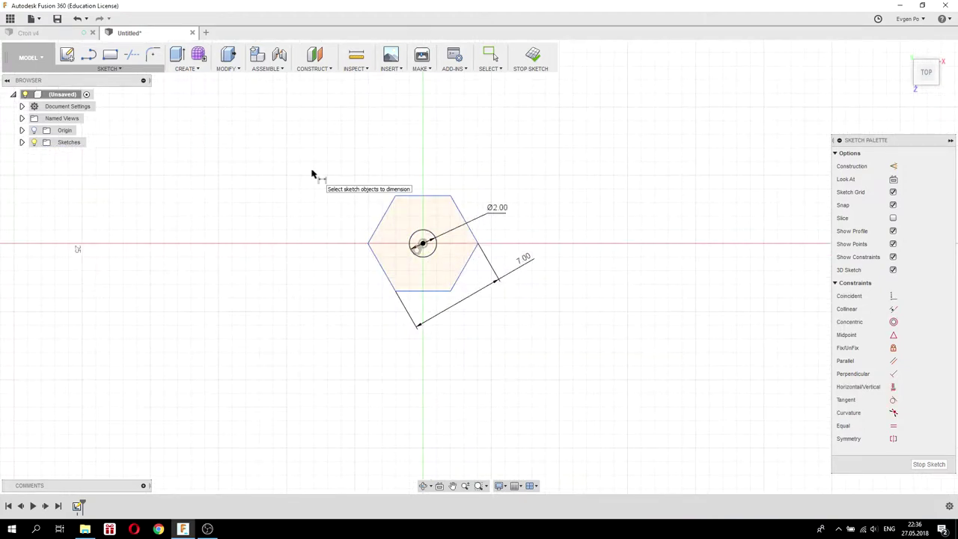
pyautogui.click(177, 54)
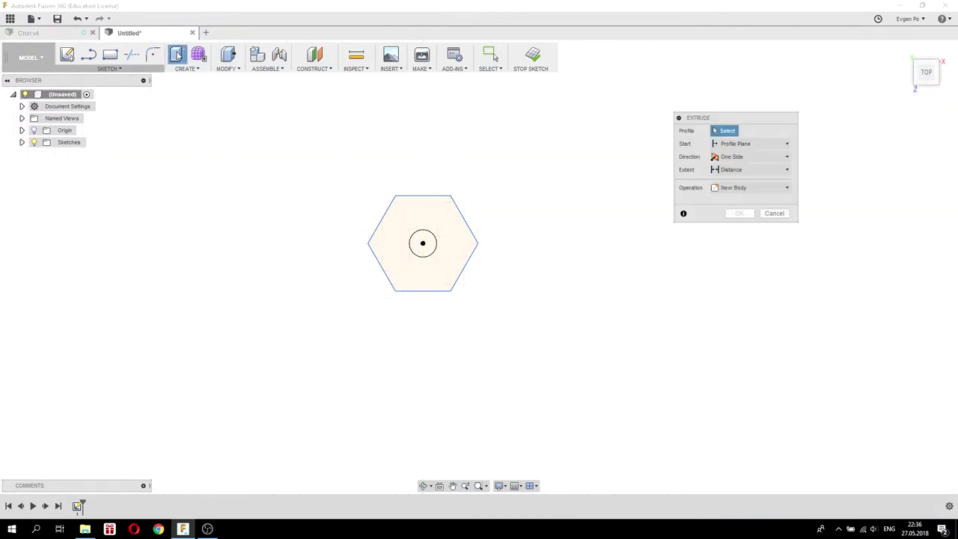
pyautogui.click(432, 246)
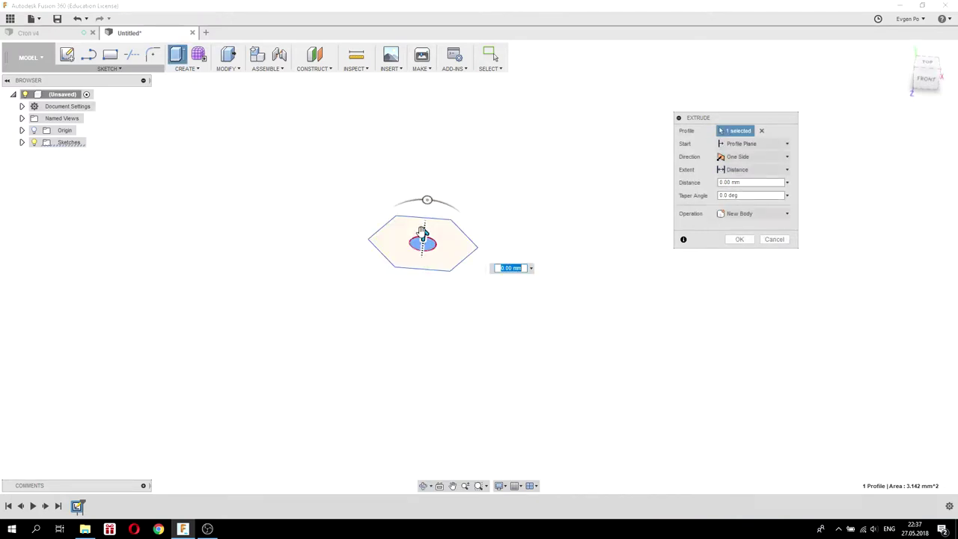
pyautogui.moveTo(423, 232); pyautogui.dragTo(427, 188)
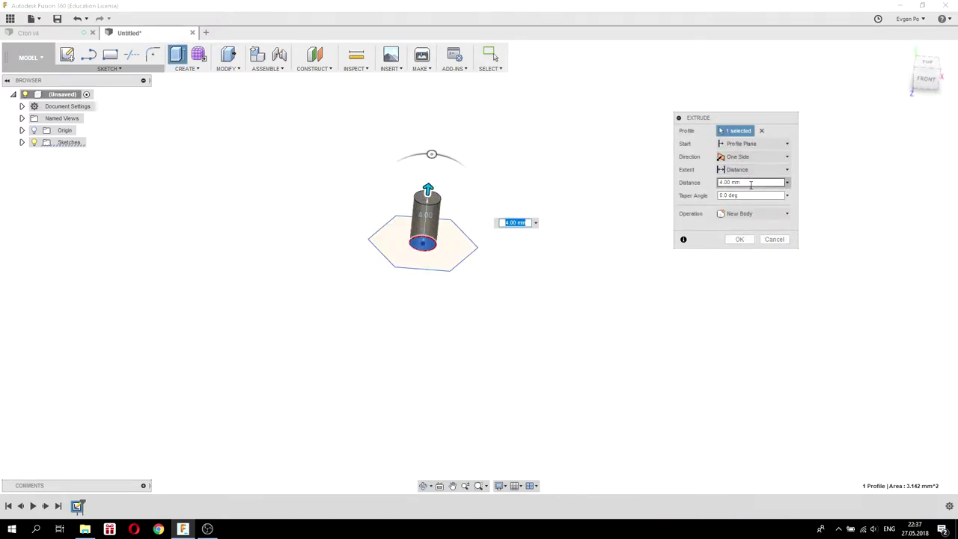
pyautogui.click(747, 182)
pyautogui.write('180')
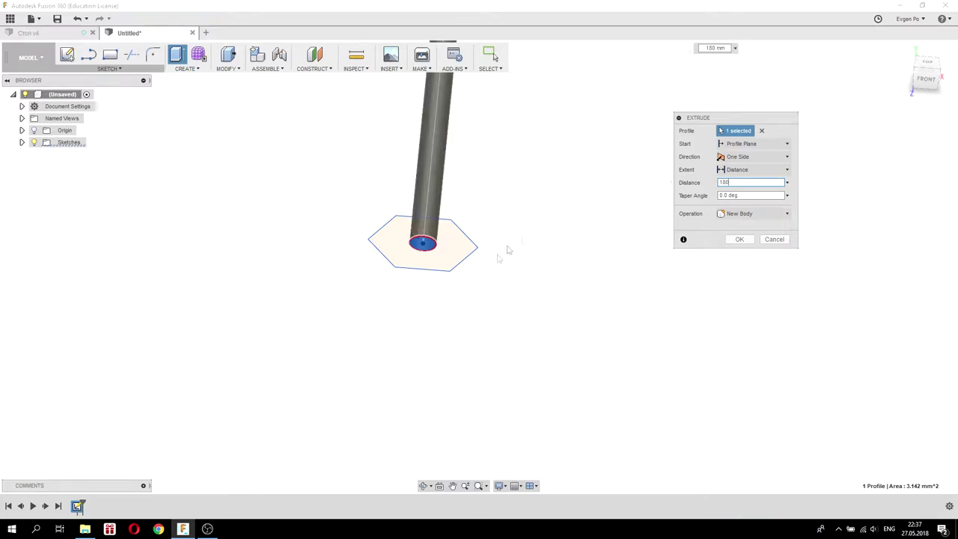
pyautogui.scroll(-8, 507, 250)
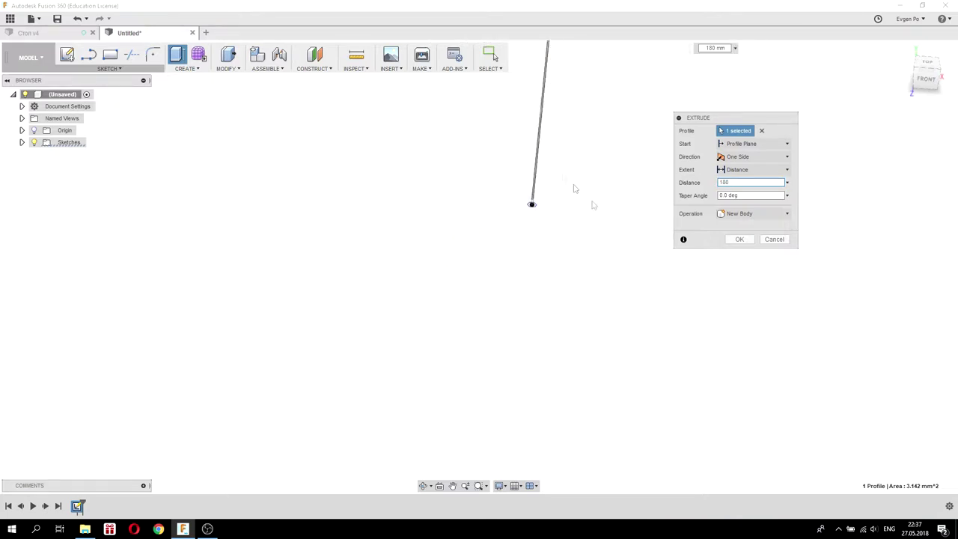
pyautogui.click(739, 239)
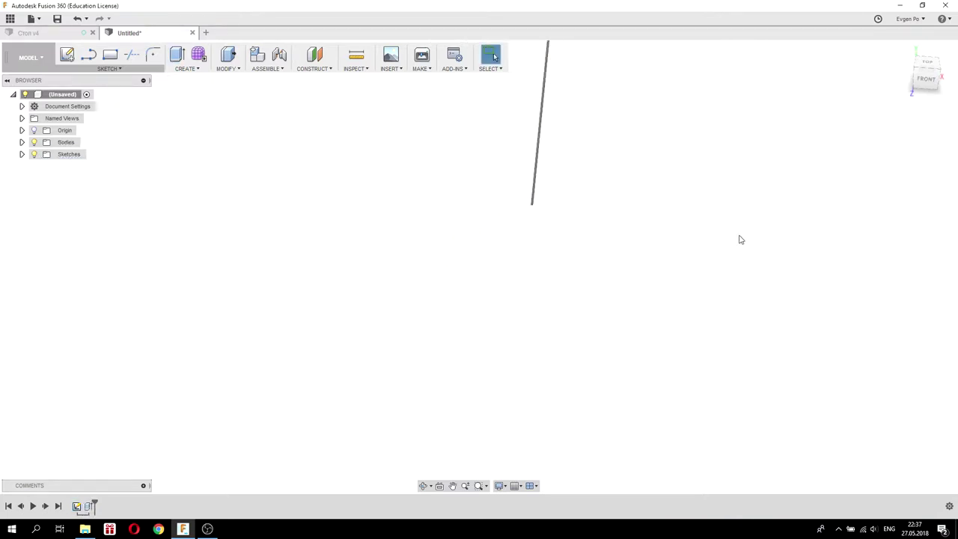
# Make Sketch1 visible again and extrude the hexagon profile around the circle 180 mm as a new body.
pyautogui.click(21, 155)
pyautogui.scroll(3, 314, 97)
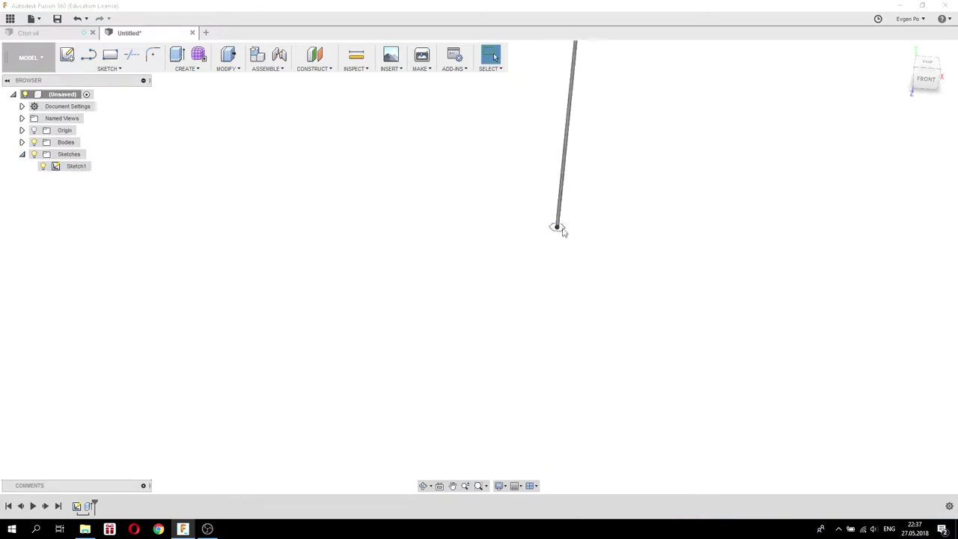
pyautogui.click(177, 55)
pyautogui.scroll(3, 465, 199)
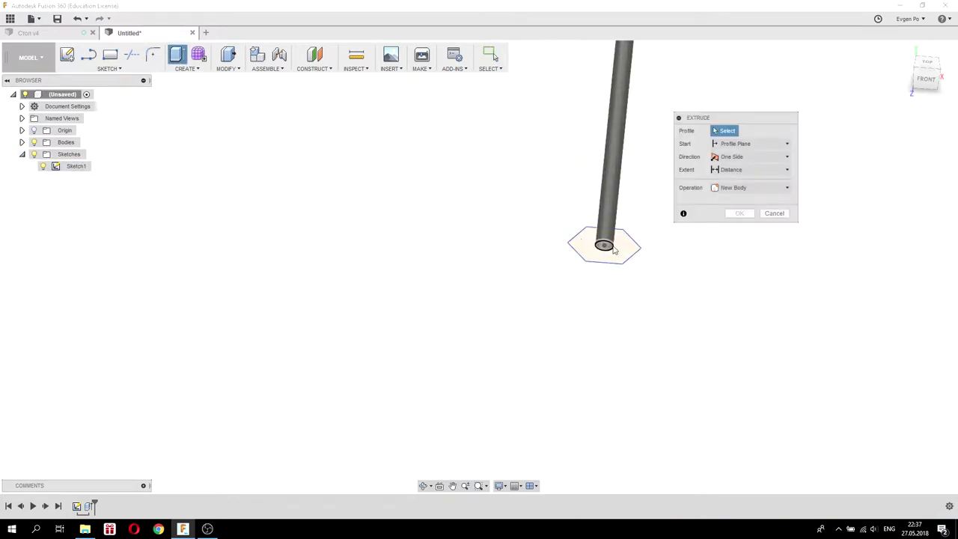
pyautogui.click(626, 253)
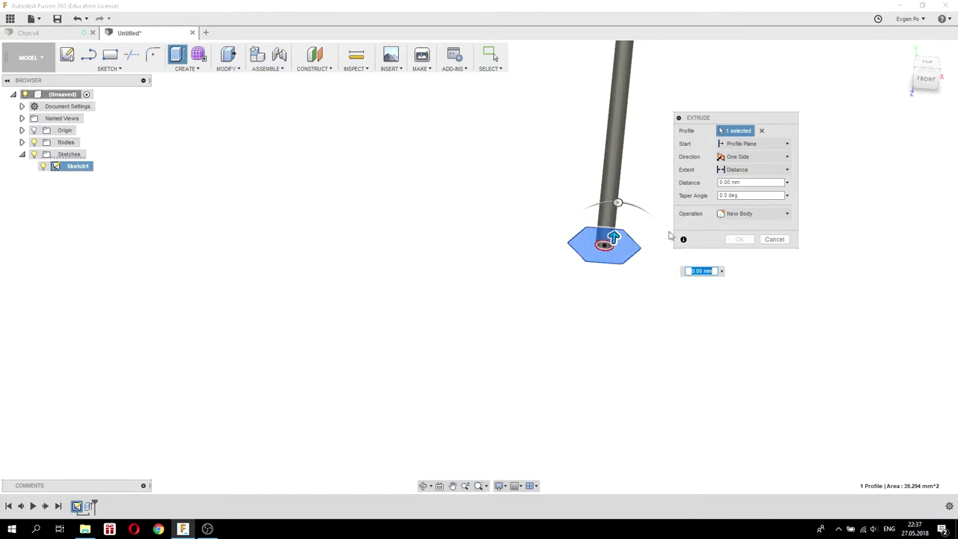
pyautogui.click(725, 184)
pyautogui.write('180')
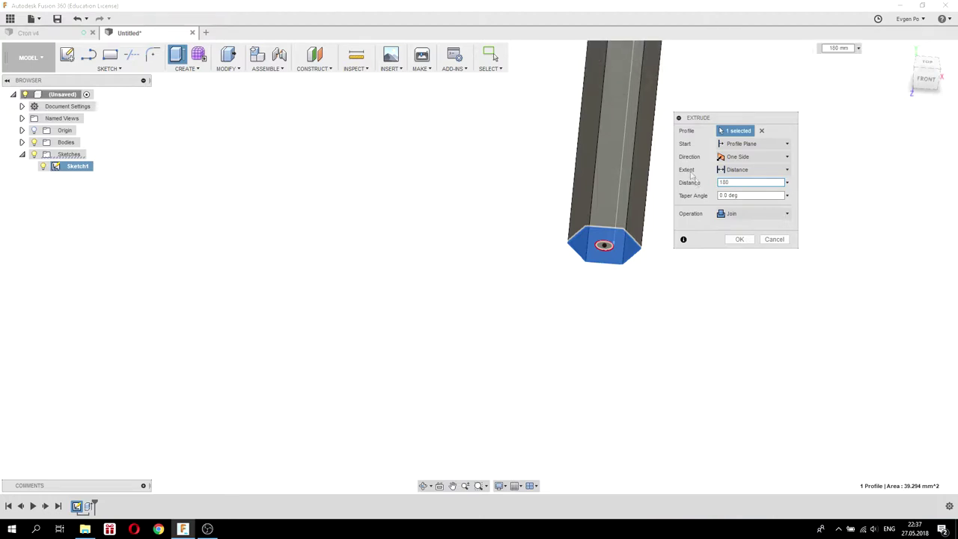
pyautogui.click(755, 215)
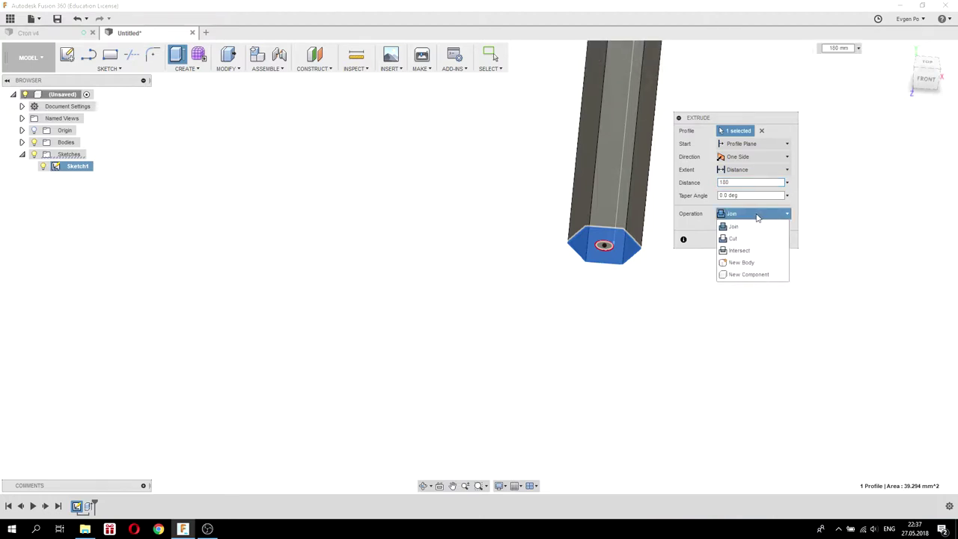
pyautogui.click(760, 263)
pyautogui.scroll(-5, 685, 332)
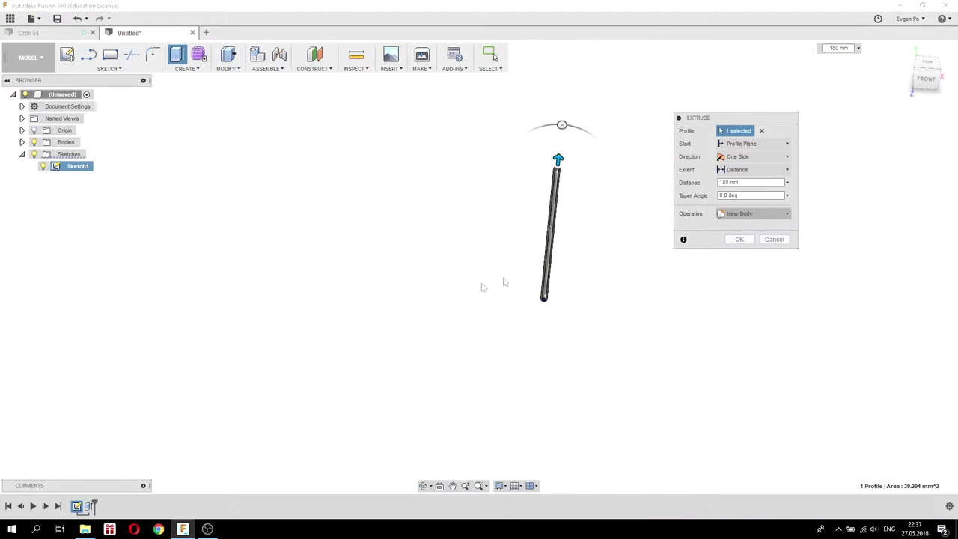
pyautogui.click(739, 240)
# Examine the bodies list and view the hexagonal rod and its inner core from different angles.
pyautogui.keyDown('shift'); pyautogui.moveTo(554, 225); pyautogui.dragTo(532, 203, button='middle'); pyautogui.keyUp('shift')
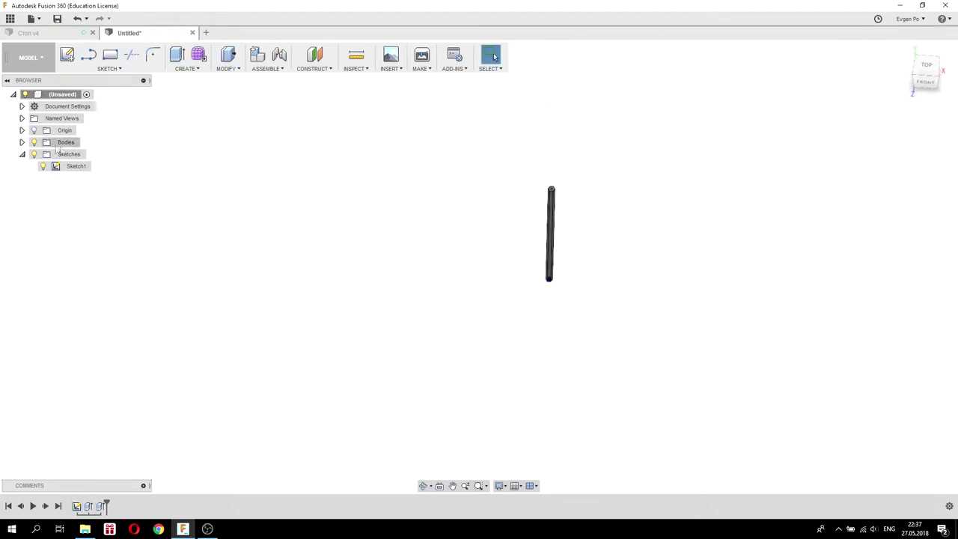
pyautogui.click(22, 142)
pyautogui.click(64, 166)
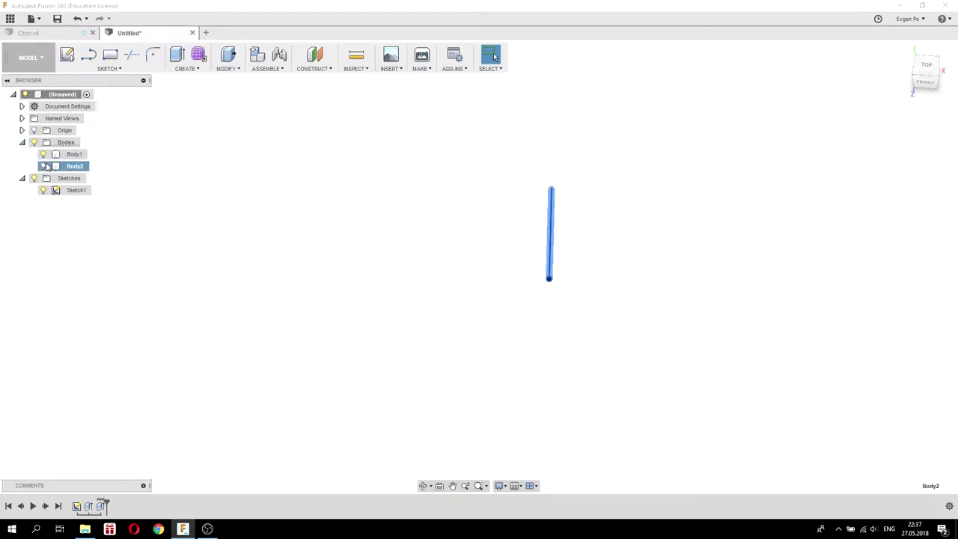
pyautogui.scroll(5, 554, 201)
pyautogui.click(471, 185)
pyautogui.moveTo(471, 184)
pyautogui.keyDown('shift'); pyautogui.mouseDown(button='middle')
pyautogui.moveTo(477, 152)
pyautogui.moveTo(467, 171)
pyautogui.mouseUp(button='middle'); pyautogui.keyUp('shift')
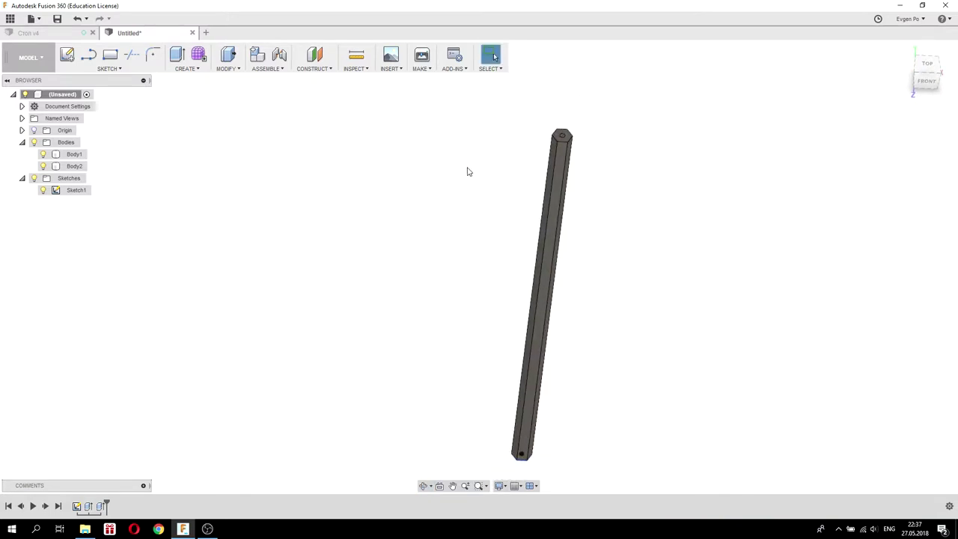
pyautogui.click(560, 164)
pyautogui.keyDown('shift'); pyautogui.moveTo(560, 163); pyautogui.dragTo(548, 142, button='middle'); pyautogui.keyUp('shift')
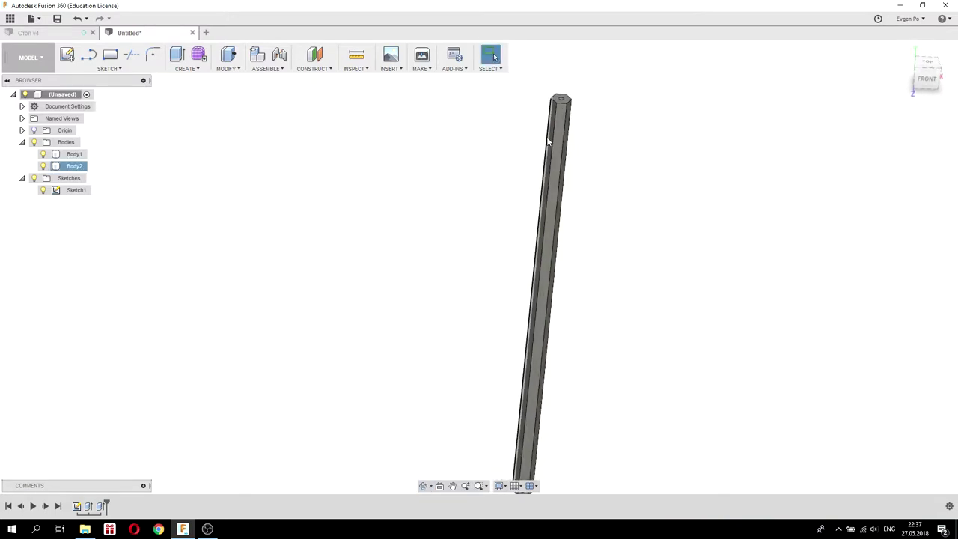
pyautogui.click(573, 82)
# Create a construction axis through the cylindrical face at the centre of the hexagonal rod.
pyautogui.scroll(5, 570, 90)
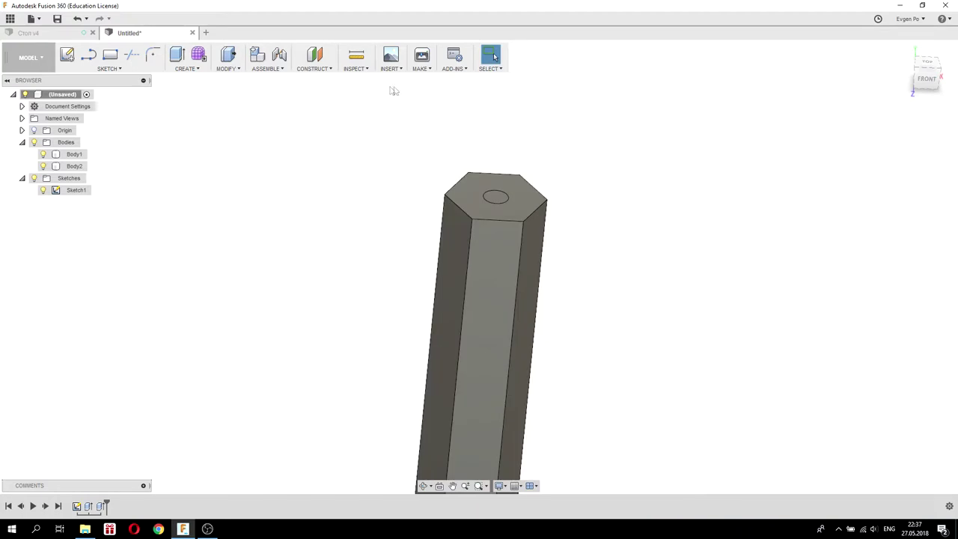
pyautogui.click(308, 70)
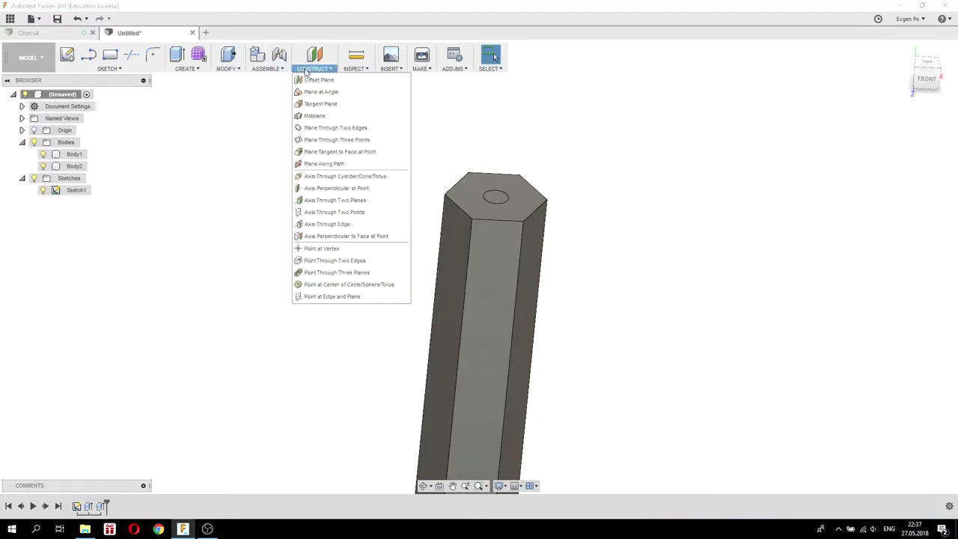
pyautogui.click(317, 179)
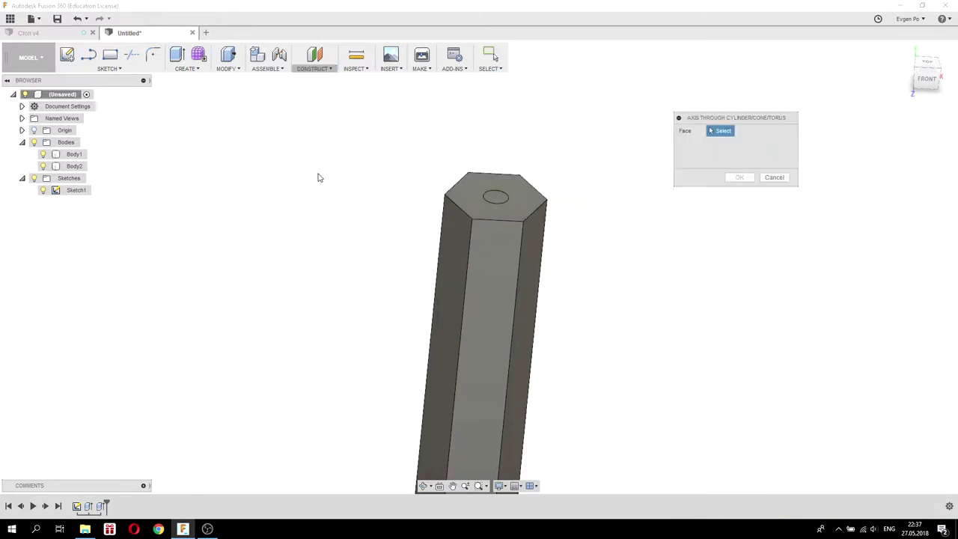
pyautogui.scroll(2, 495, 196)
pyautogui.click(512, 211)
pyautogui.click(740, 178)
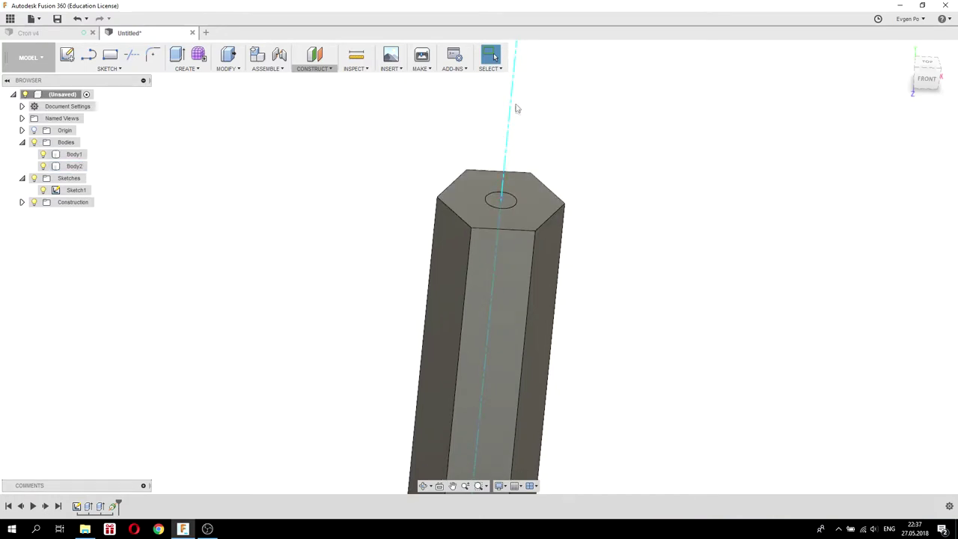
# Create a construction plane through two opposite long edges of the hexagonal rod.
pyautogui.keyDown('shift'); pyautogui.moveTo(518, 161); pyautogui.dragTo(522, 161, button='middle'); pyautogui.keyUp('shift')
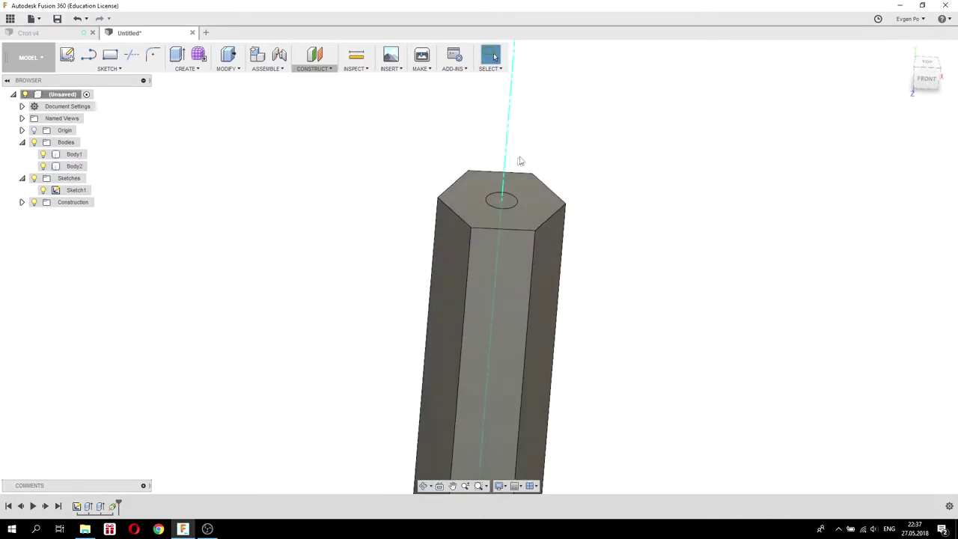
pyautogui.click(315, 68)
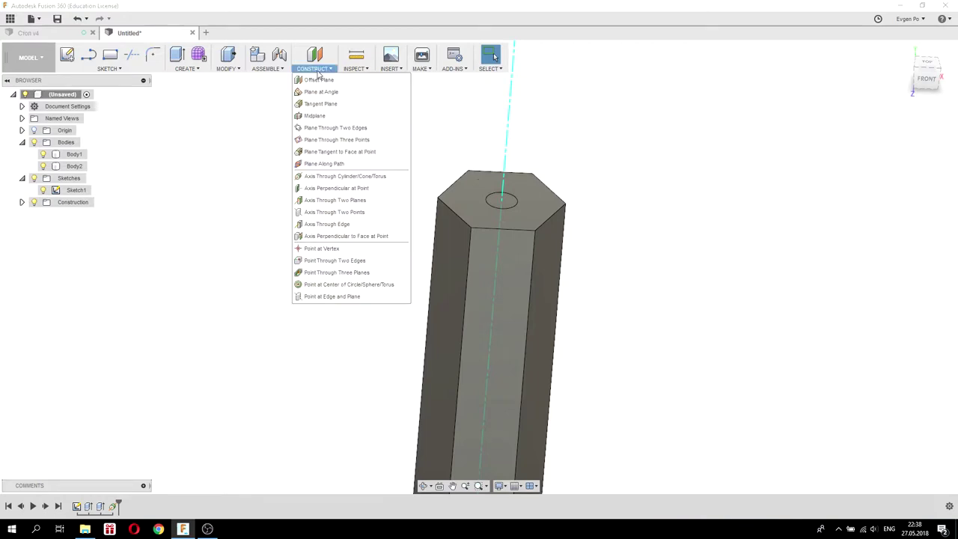
pyautogui.click(338, 131)
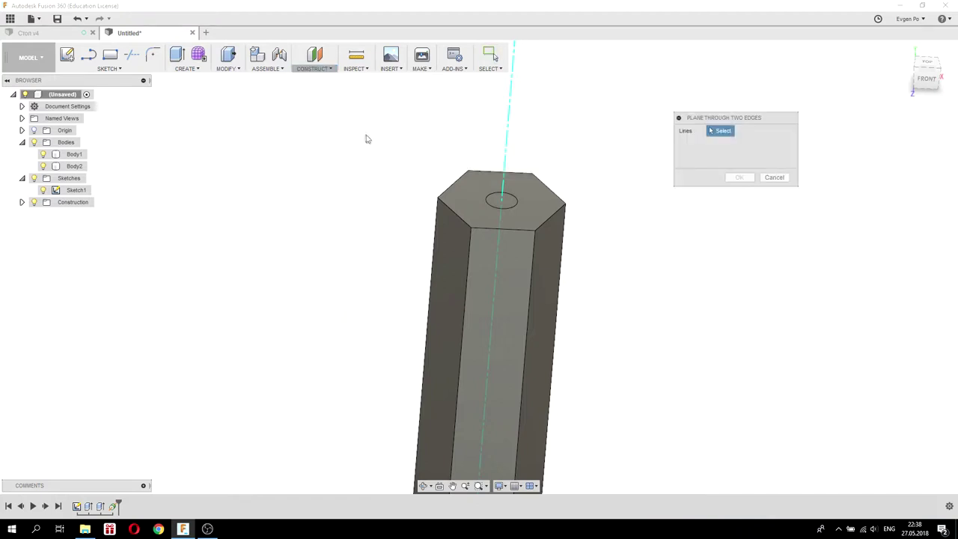
pyautogui.keyDown('shift'); pyautogui.moveTo(372, 140); pyautogui.dragTo(392, 145, button='middle'); pyautogui.keyUp('shift')
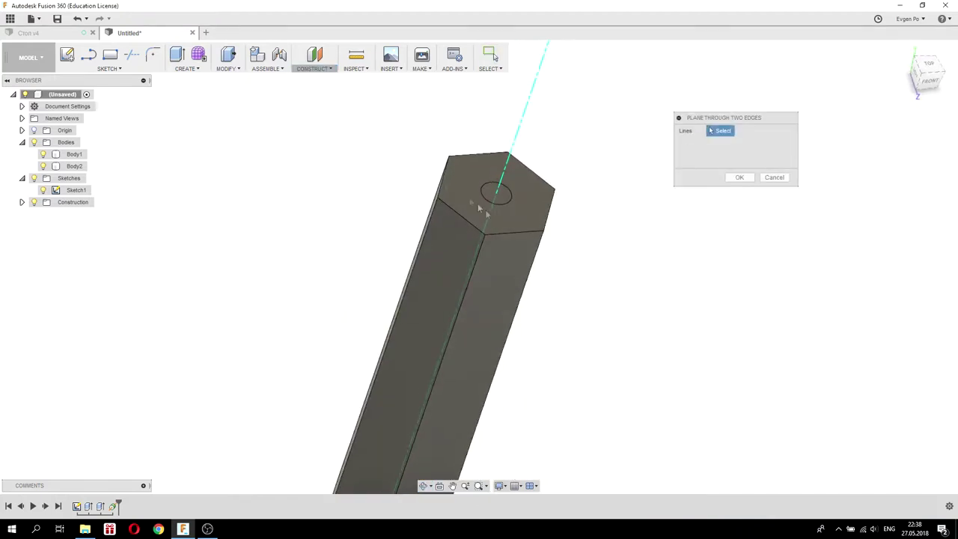
pyautogui.keyDown('shift'); pyautogui.moveTo(524, 263); pyautogui.dragTo(508, 254, button='middle'); pyautogui.keyUp('shift')
pyautogui.click(533, 286)
pyautogui.moveTo(464, 182)
pyautogui.keyDown('shift'); pyautogui.mouseDown(button='middle')
pyautogui.moveTo(449, 157)
pyautogui.moveTo(468, 163)
pyautogui.moveTo(428, 199)
pyautogui.moveTo(419, 160)
pyautogui.moveTo(394, 145)
pyautogui.moveTo(376, 183)
pyautogui.moveTo(402, 157)
pyautogui.moveTo(427, 163)
pyautogui.moveTo(455, 188)
pyautogui.moveTo(428, 214)
pyautogui.moveTo(425, 197)
pyautogui.moveTo(446, 180)
pyautogui.mouseUp(button='middle'); pyautogui.keyUp('shift')
pyautogui.click(426, 204)
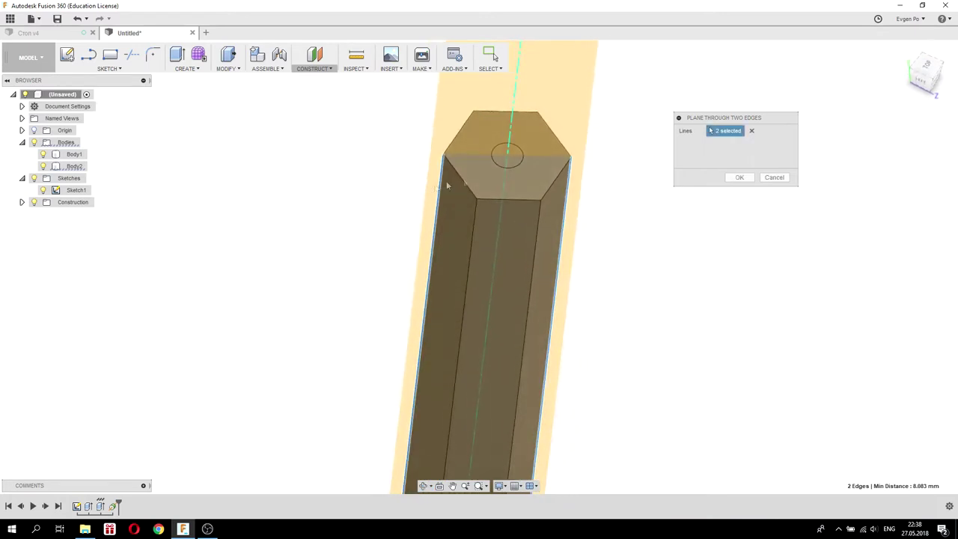
pyautogui.click(736, 177)
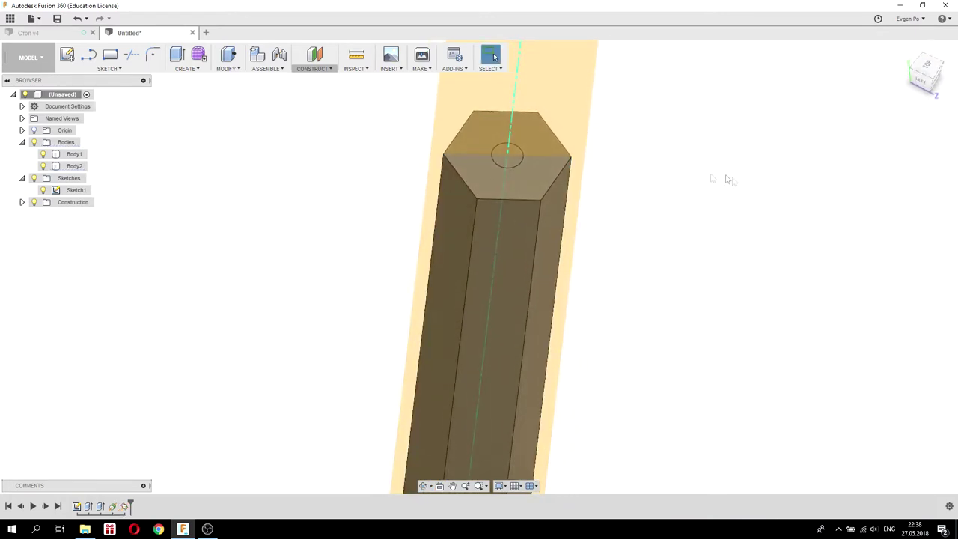
# Create a sketch on Plane1 and draw a closed triangle from the rod's top centre, sloping down past its side and extending above its top.
pyautogui.click(21, 202)
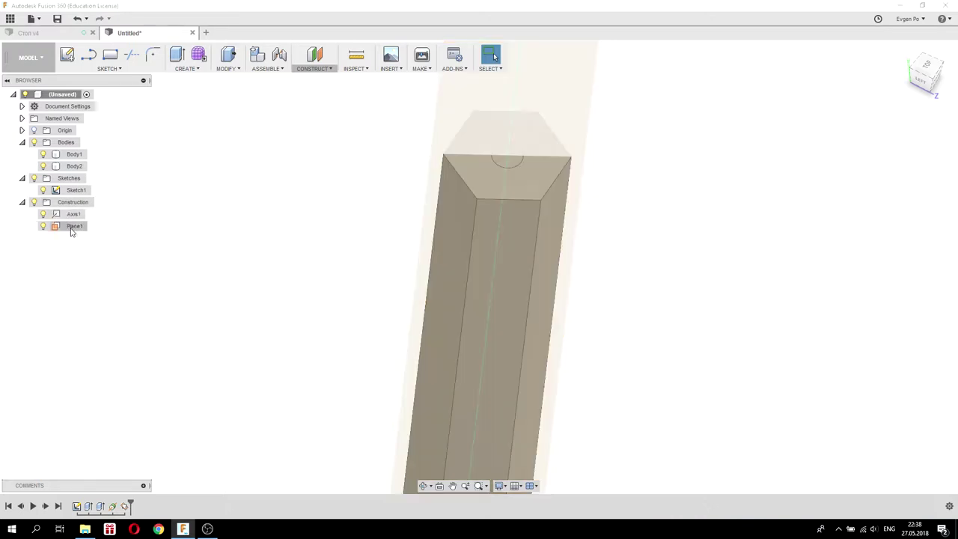
pyautogui.rightClick(69, 232)
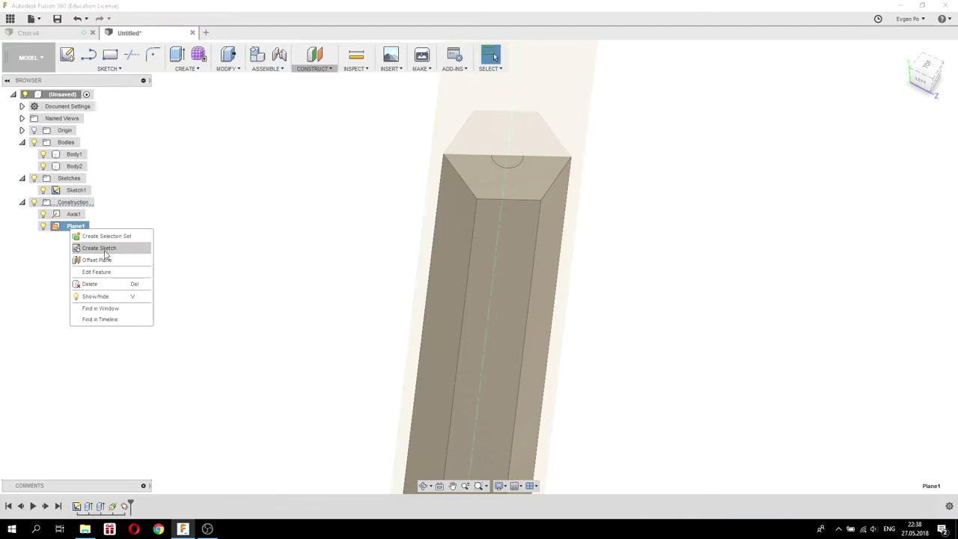
pyautogui.click(99, 248)
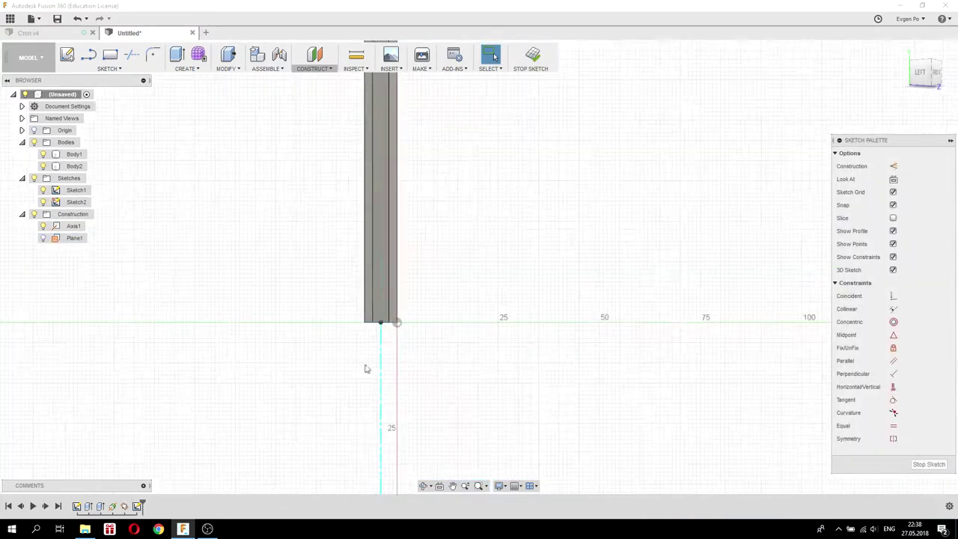
pyautogui.scroll(5, 370, 247)
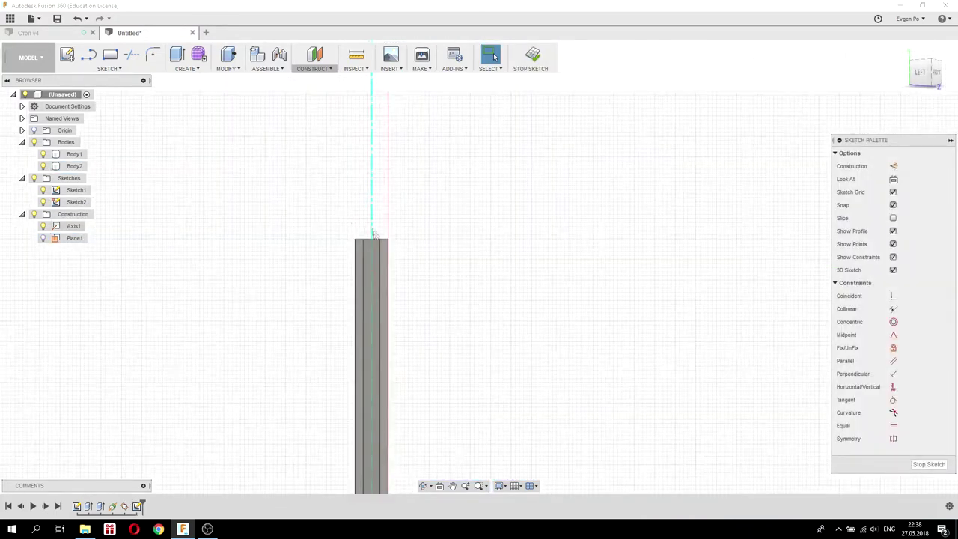
pyautogui.scroll(2, 370, 251)
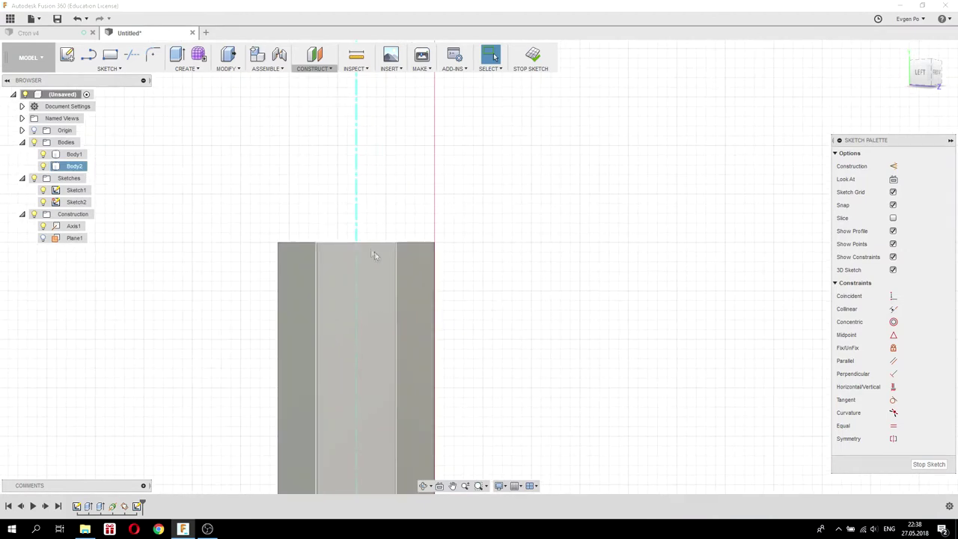
pyautogui.click(87, 55)
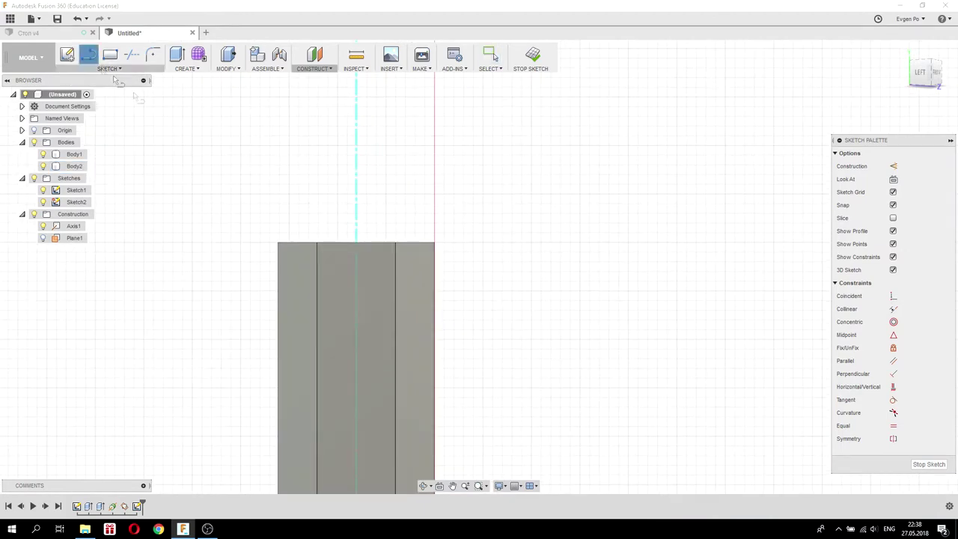
pyautogui.click(356, 243)
pyautogui.scroll(-4, 332, 202)
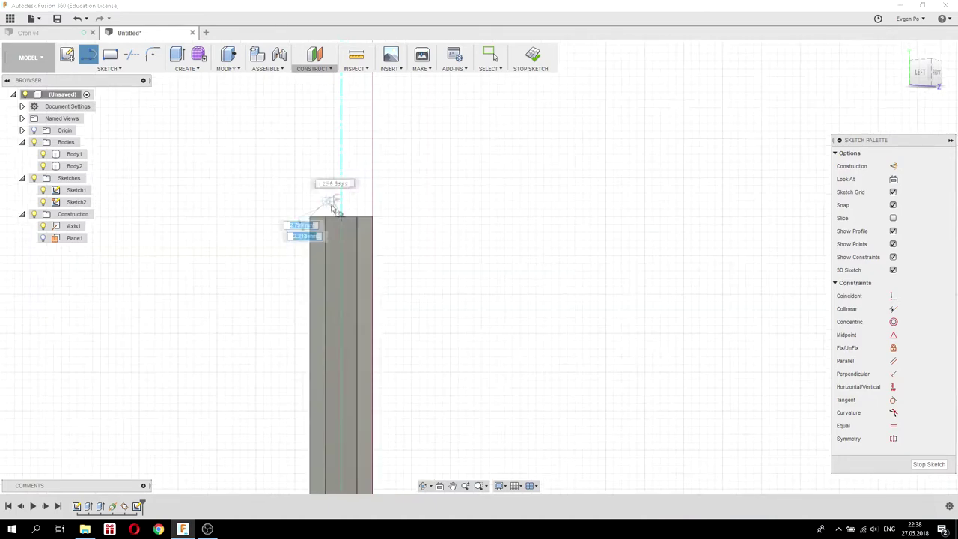
pyautogui.scroll(3, 351, 250)
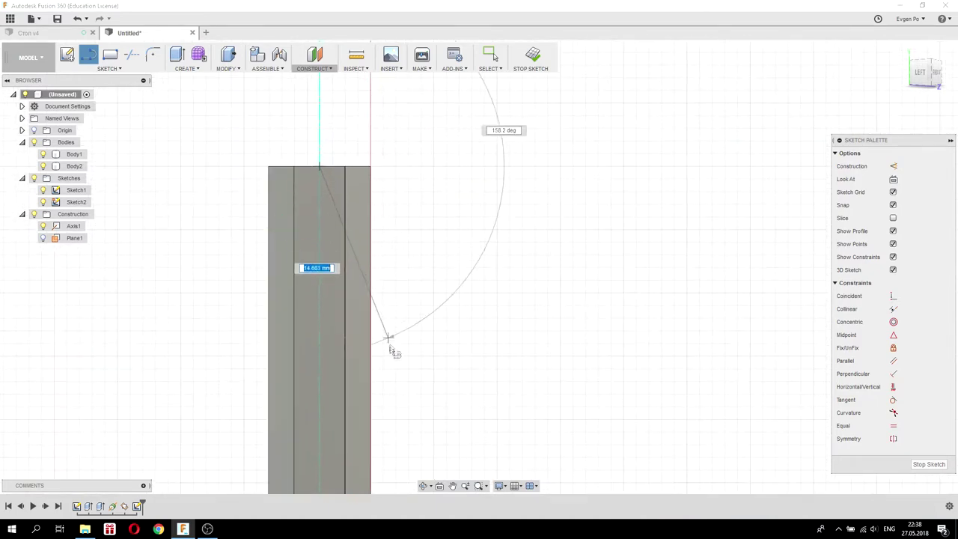
pyautogui.doubleClick(384, 406)
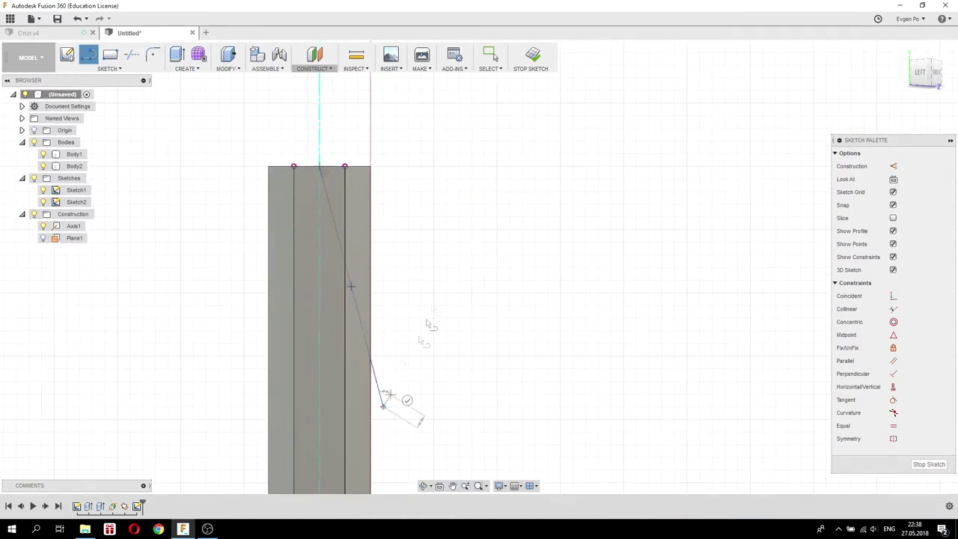
pyautogui.click(395, 103)
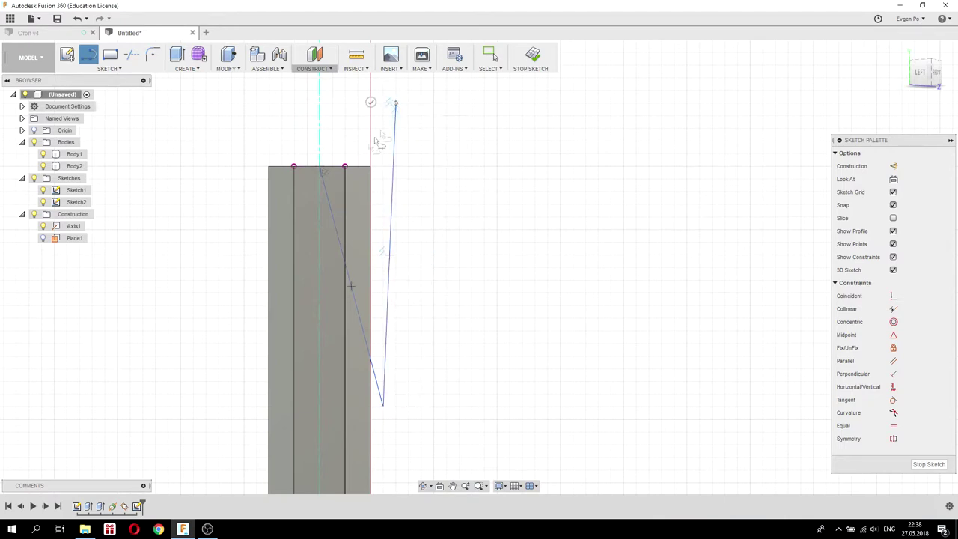
pyautogui.click(320, 167)
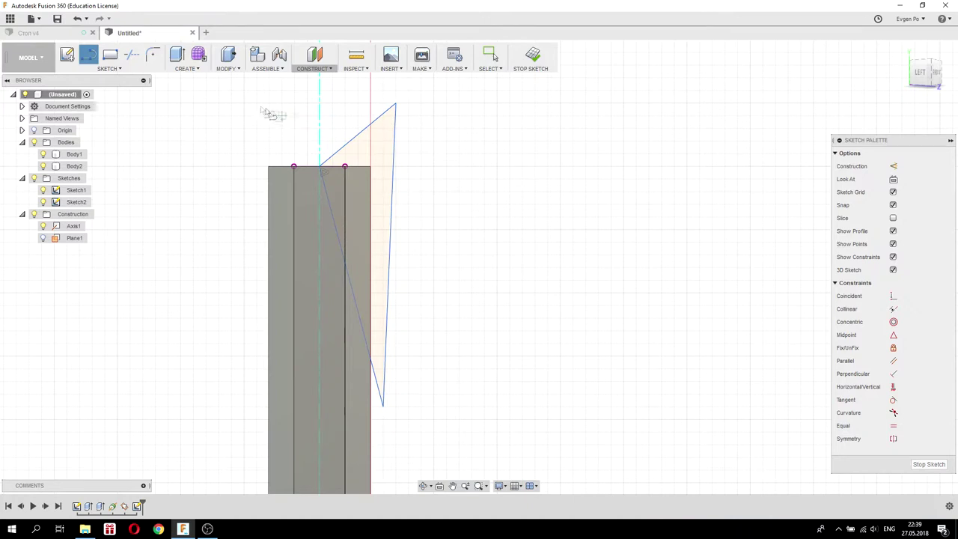
# Revolve the triangular profile 360 degrees around Axis1 as a cut to sharpen the rod's end into a cone.
pyautogui.click(194, 70)
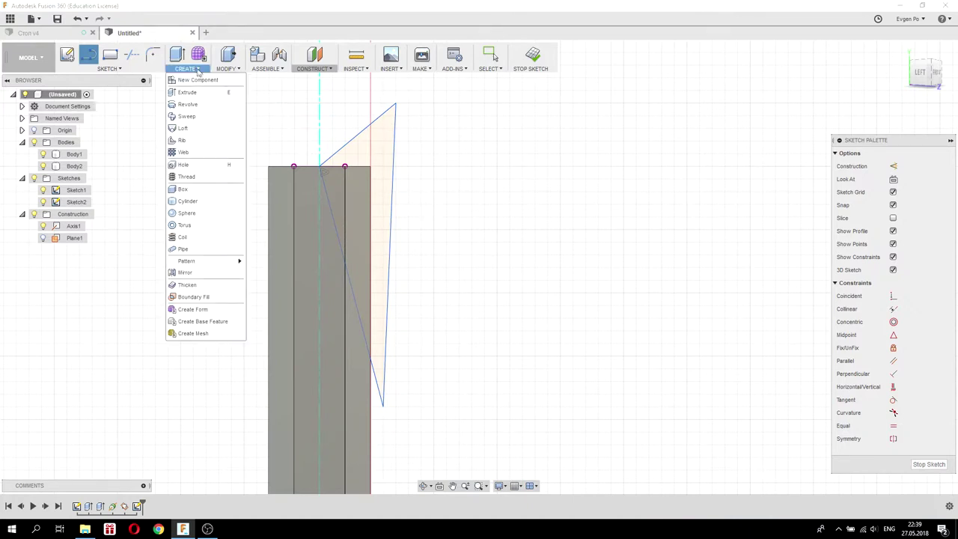
pyautogui.click(192, 109)
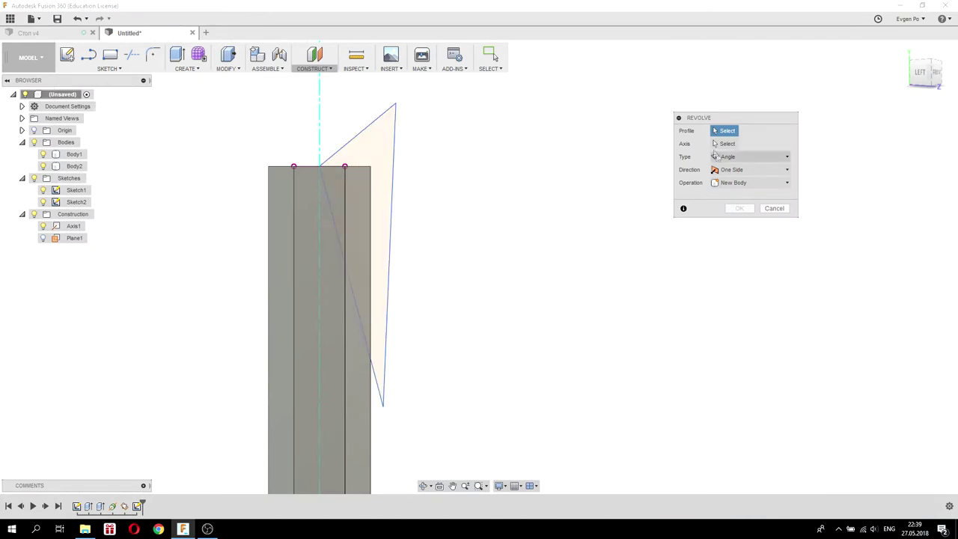
pyautogui.moveTo(693, 132); pyautogui.dragTo(602, 122)
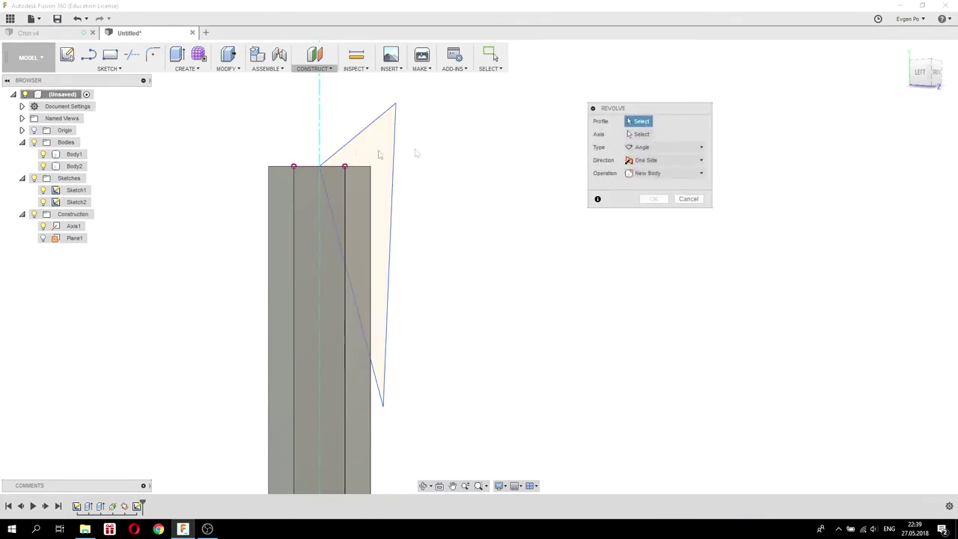
pyautogui.click(359, 159)
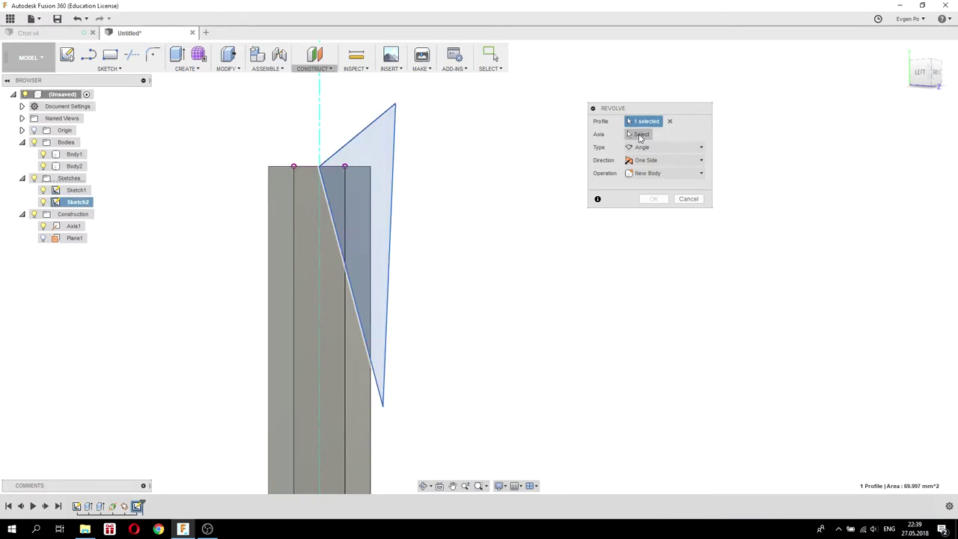
pyautogui.click(644, 136)
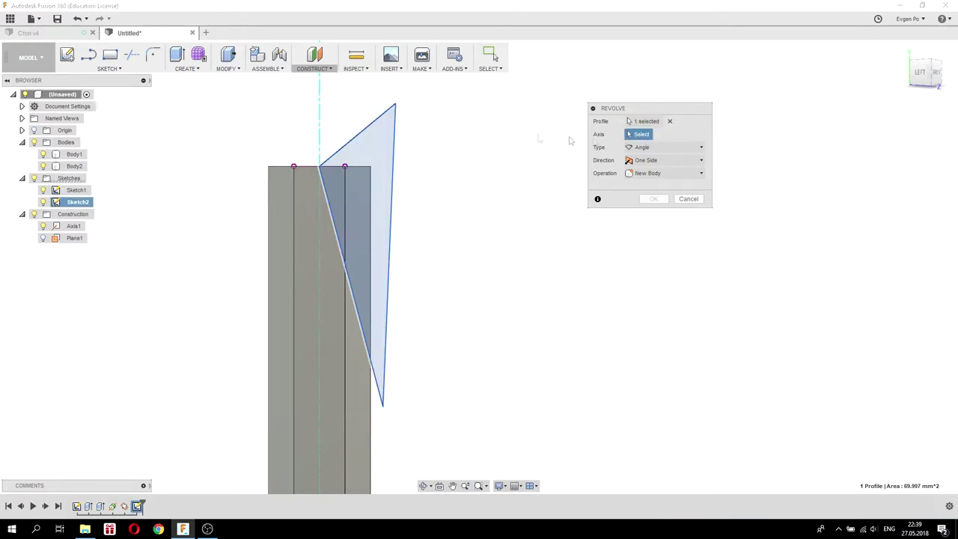
pyautogui.click(320, 116)
pyautogui.scroll(-3, 421, 199)
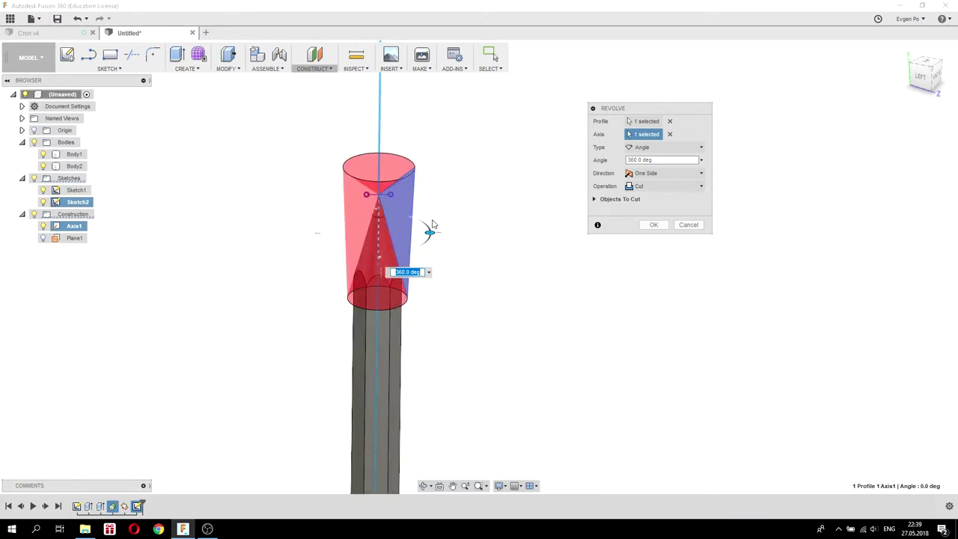
pyautogui.click(650, 226)
# Hide Sketch1 and create a new sketch on the flat hexagonal end face opposite the sharpened tip.
pyautogui.moveTo(539, 214)
pyautogui.keyDown('shift'); pyautogui.mouseDown(button='middle')
pyautogui.moveTo(532, 186)
pyautogui.moveTo(579, 192)
pyautogui.moveTo(572, 224)
pyautogui.moveTo(531, 224)
pyautogui.moveTo(504, 178)
pyautogui.moveTo(480, 211)
pyautogui.mouseUp(button='middle'); pyautogui.keyUp('shift')
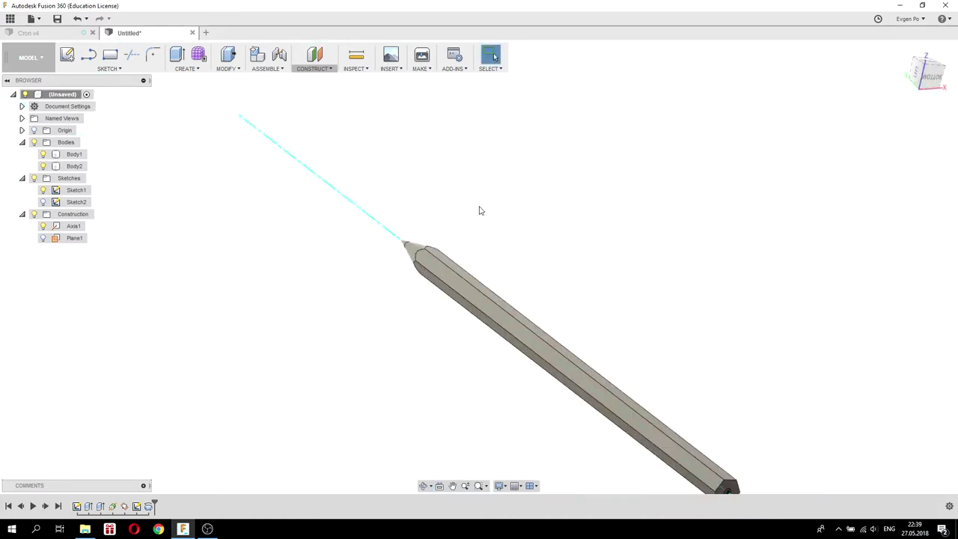
pyautogui.scroll(-3, 481, 210)
pyautogui.keyDown('shift'); pyautogui.moveTo(539, 220); pyautogui.dragTo(517, 228, button='middle'); pyautogui.keyUp('shift')
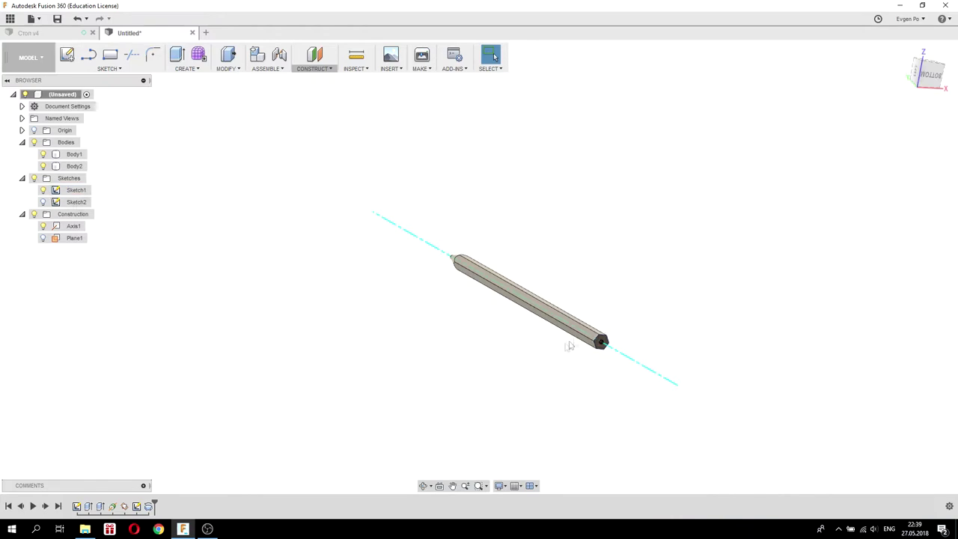
pyautogui.scroll(5, 597, 343)
pyautogui.scroll(-2, 603, 341)
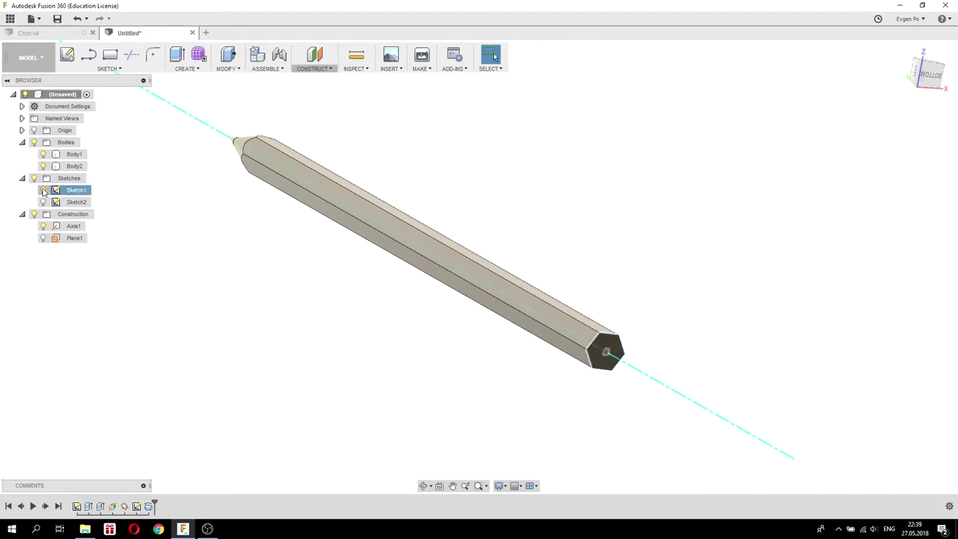
pyautogui.moveTo(439, 336)
pyautogui.keyDown('shift'); pyautogui.mouseDown(button='middle')
pyautogui.moveTo(430, 325)
pyautogui.moveTo(505, 318)
pyautogui.mouseUp(button='middle'); pyautogui.keyUp('shift')
pyautogui.scroll(3, 524, 318)
pyautogui.click(569, 298)
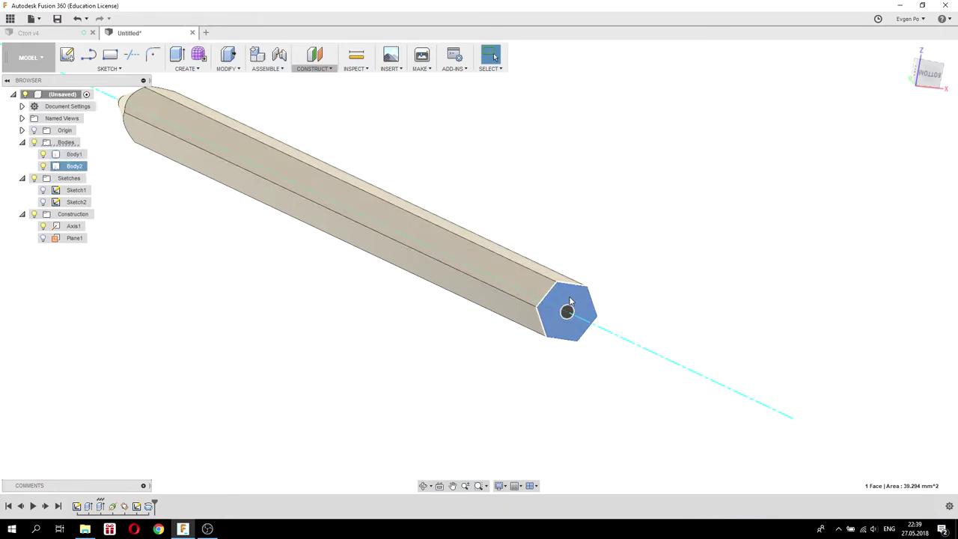
pyautogui.rightClick(569, 298)
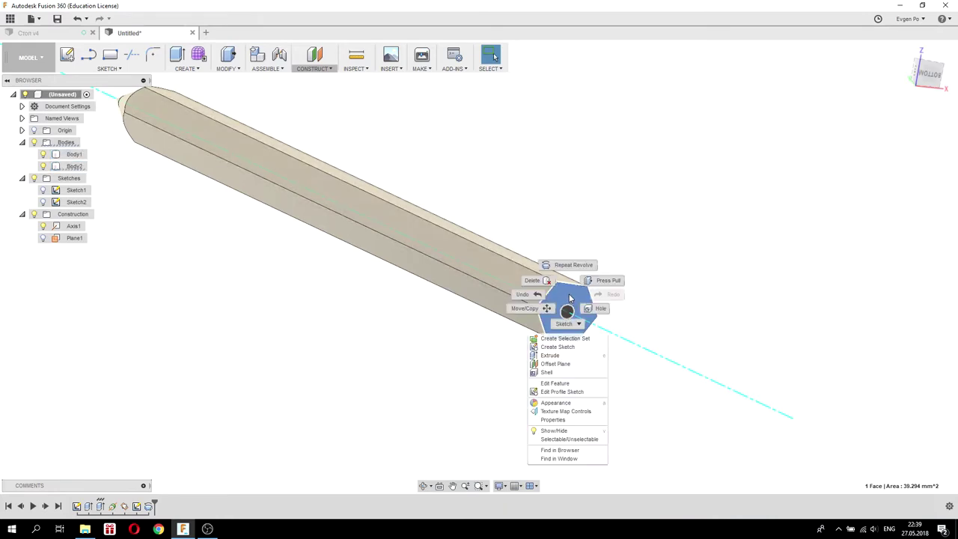
pyautogui.click(558, 348)
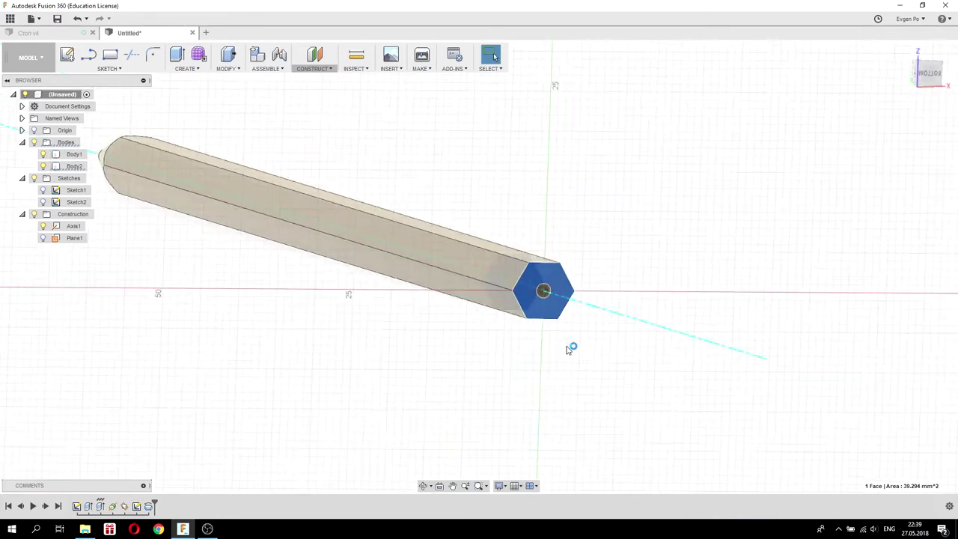
# Draw a center diameter circle from the core's centre through the corners of the hexagonal end face.
pyautogui.click(108, 68)
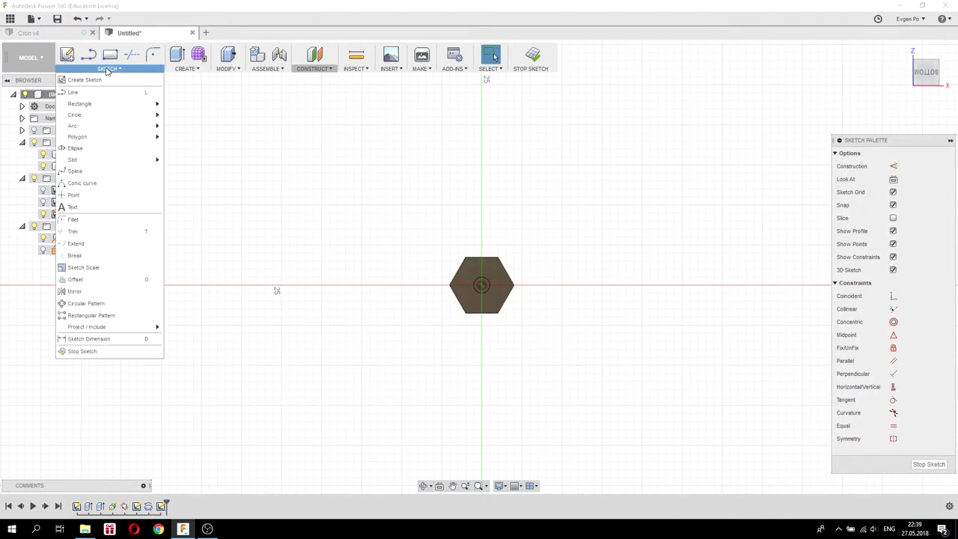
pyautogui.moveTo(98, 116)
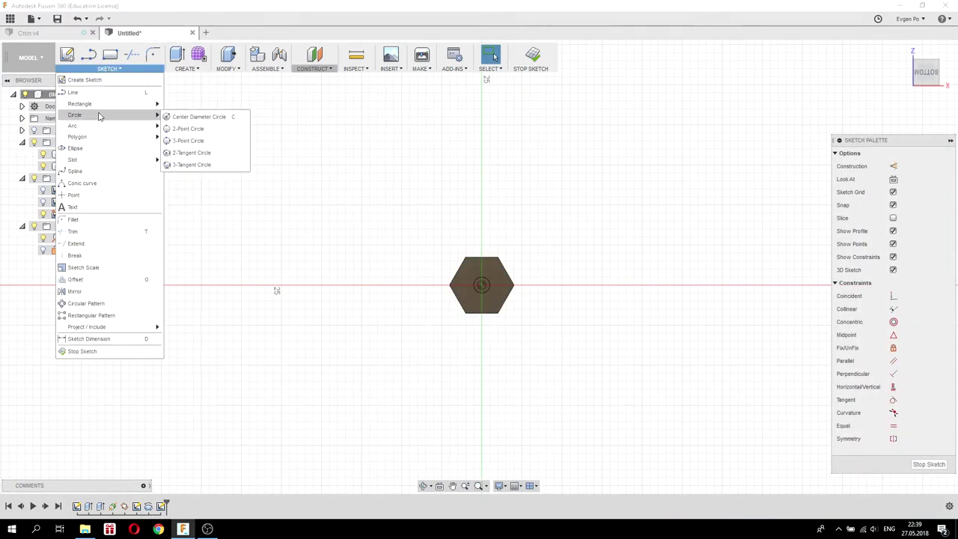
pyautogui.click(167, 121)
pyautogui.scroll(5, 480, 289)
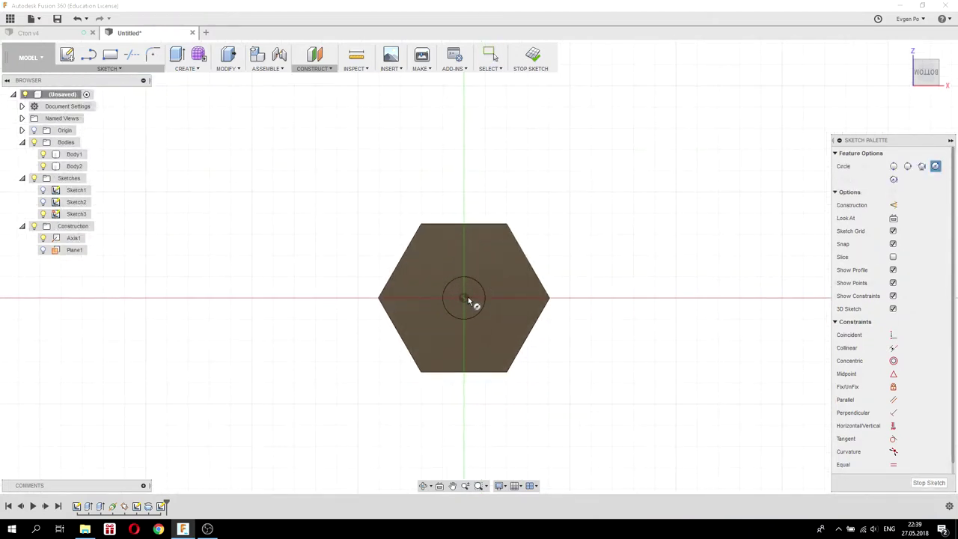
pyautogui.click(465, 297)
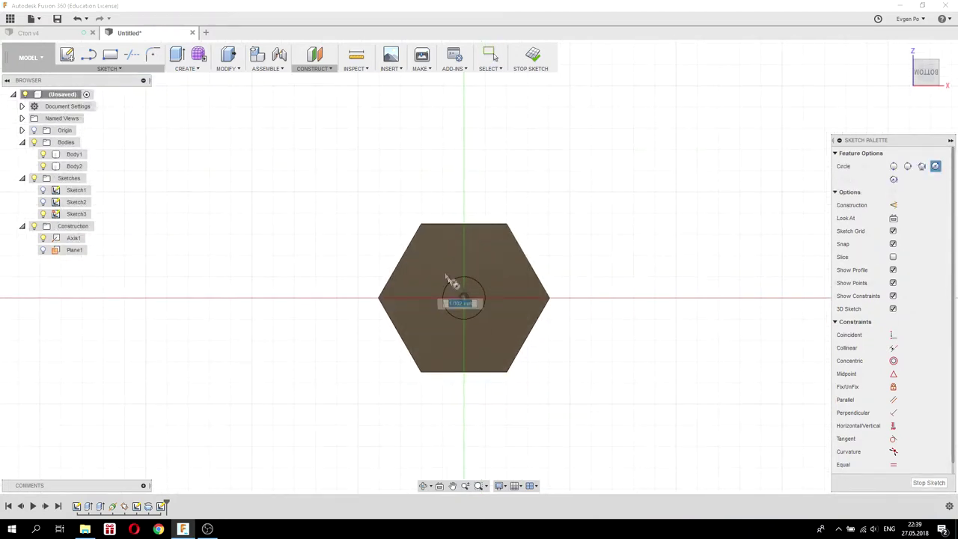
pyautogui.click(422, 228)
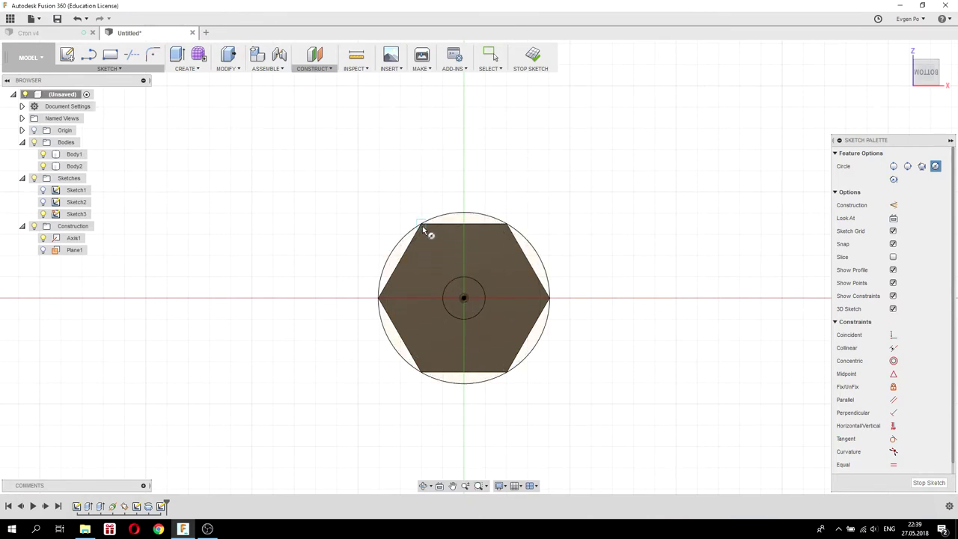
# Draw a second circle about 8.6 mm in diameter from the core's centre, slightly larger than the circle through the hexagon's corners.
pyautogui.click(465, 298)
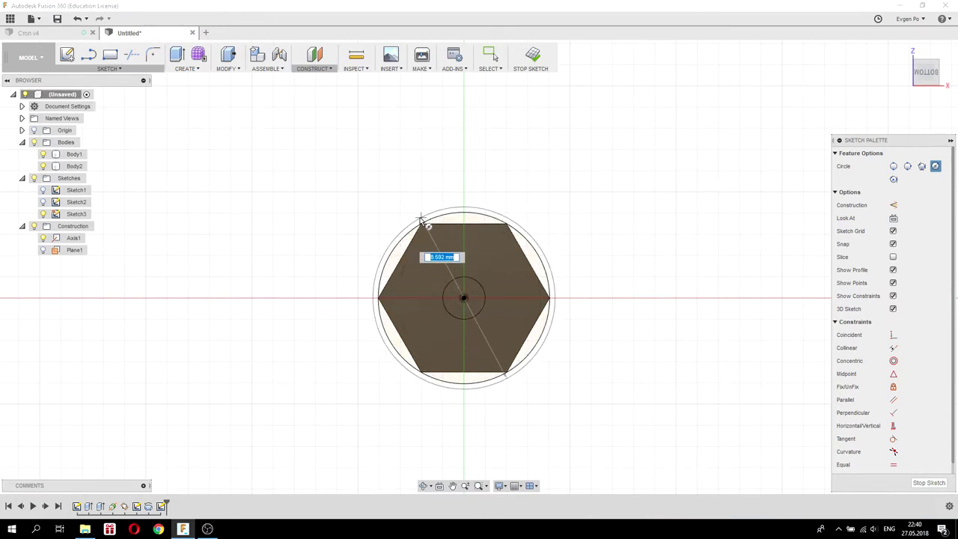
pyautogui.click(421, 218)
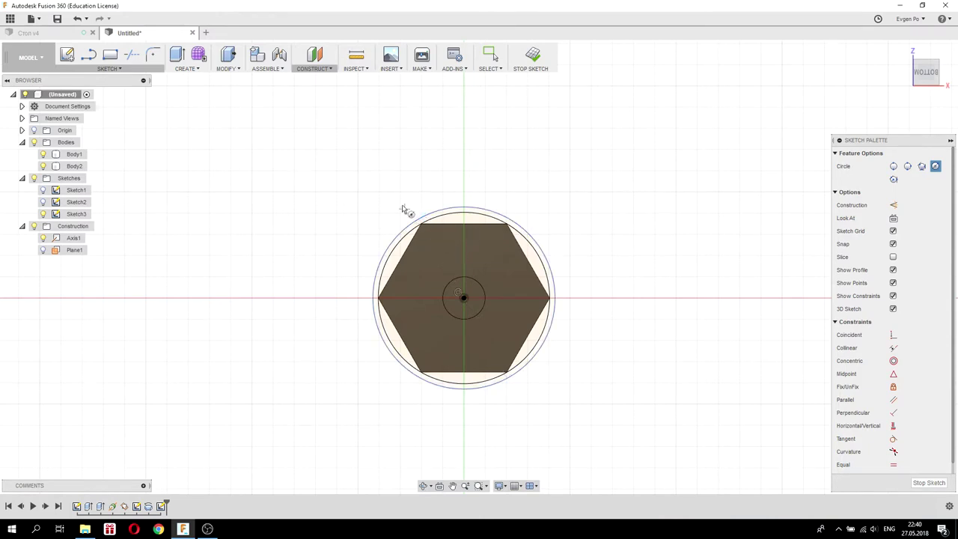
pyautogui.press('F6')
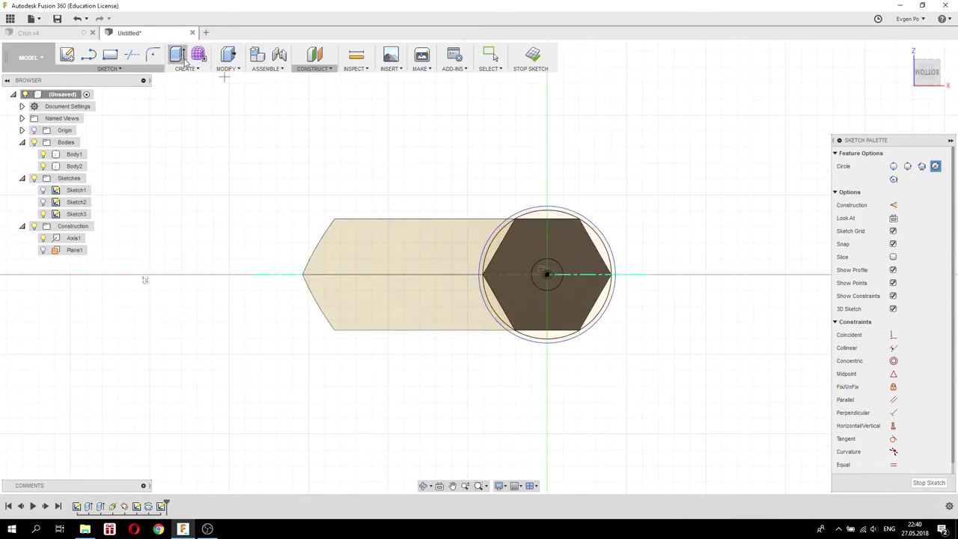
# Extrude the thin ring between the two outer circles symmetrically, 7 mm to each side, as a new body.
pyautogui.click(179, 56)
pyautogui.scroll(5, 487, 246)
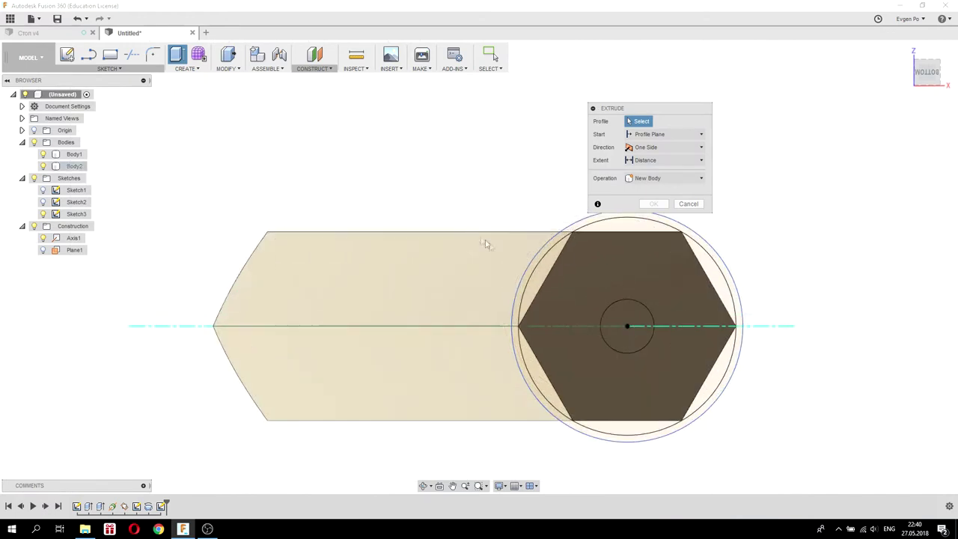
pyautogui.click(539, 274)
pyautogui.scroll(-5, 421, 242)
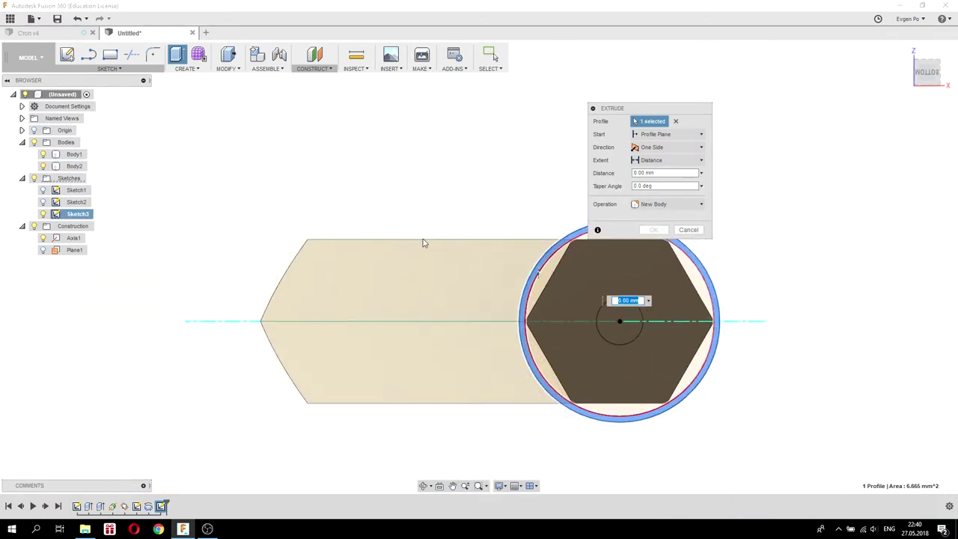
pyautogui.keyDown('shift'); pyautogui.moveTo(439, 235); pyautogui.dragTo(526, 307, button='middle'); pyautogui.keyUp('shift')
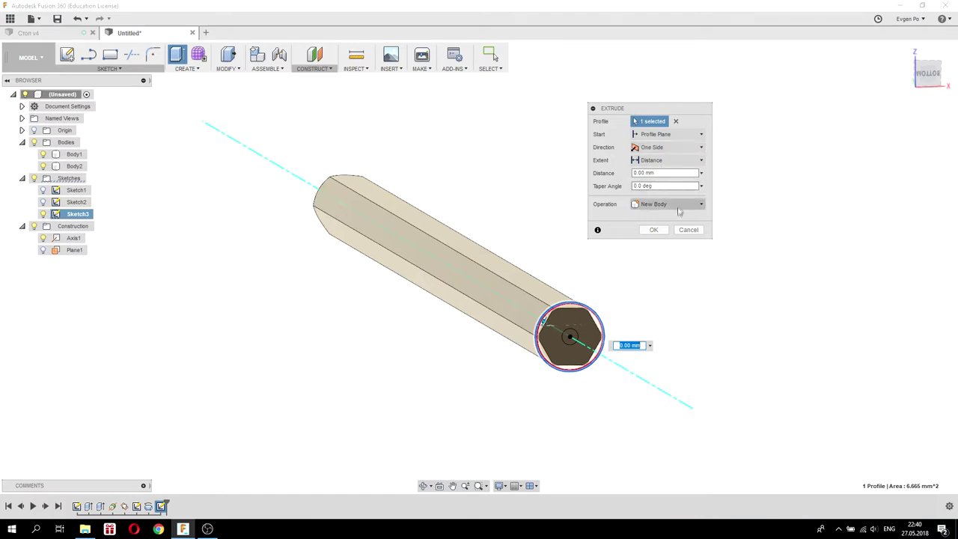
pyautogui.write('7')
pyautogui.keyDown('shift'); pyautogui.moveTo(501, 217); pyautogui.dragTo(530, 343, button='middle'); pyautogui.keyUp('shift')
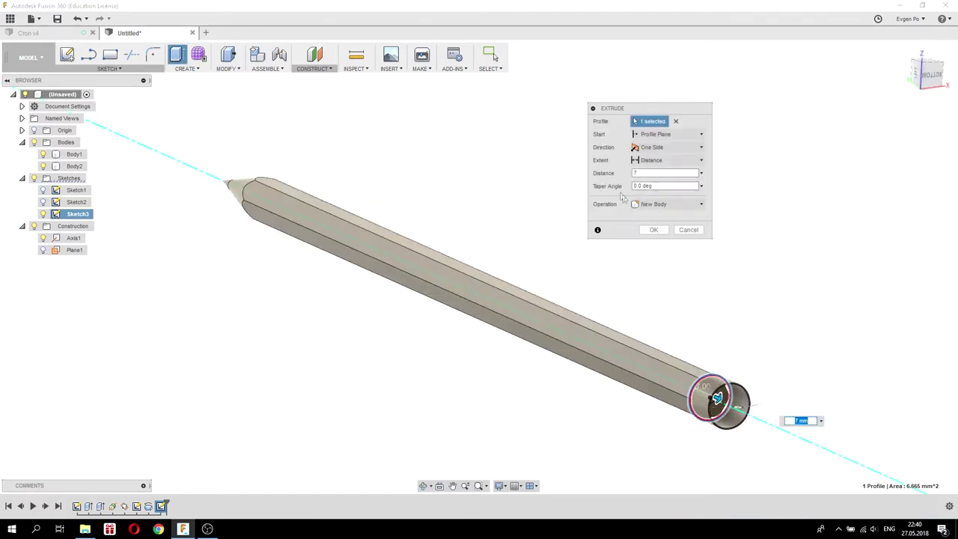
pyautogui.click(663, 148)
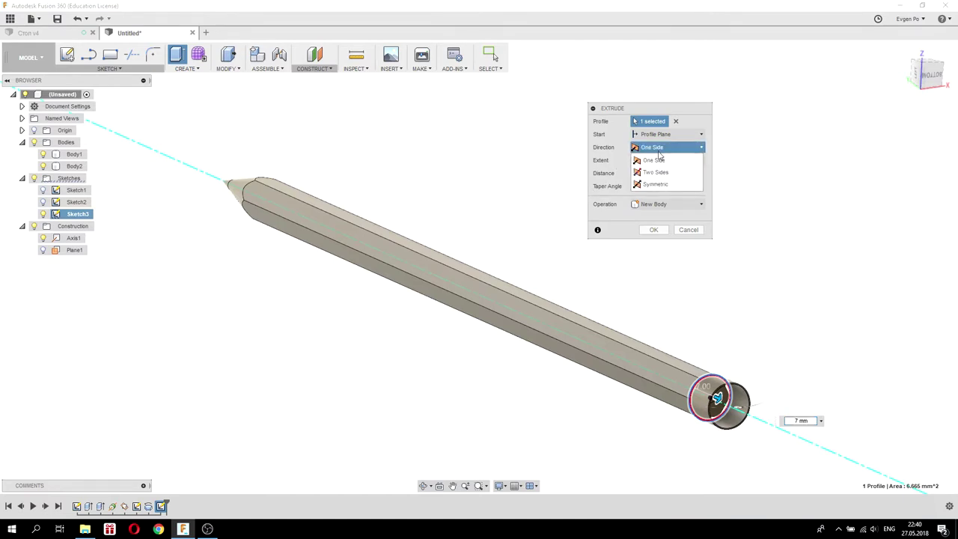
pyautogui.click(653, 173)
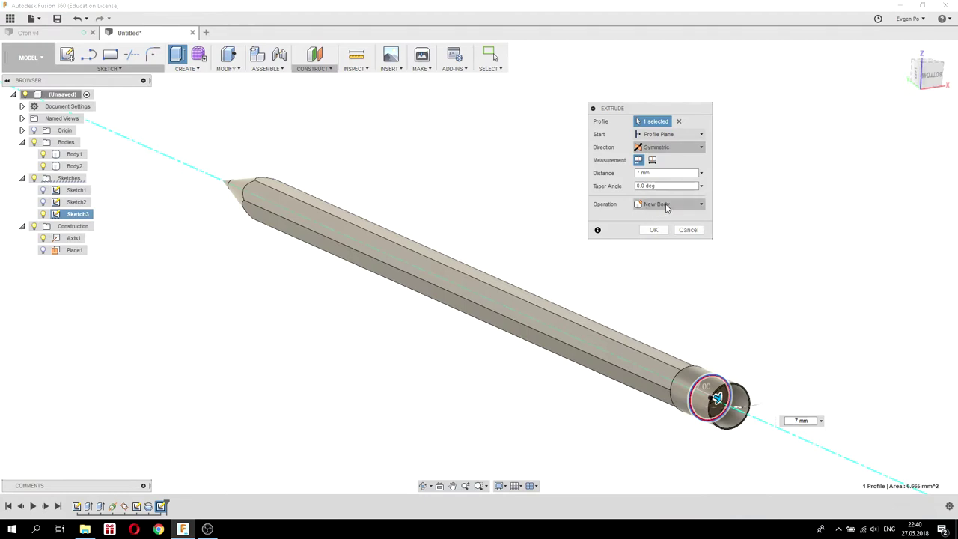
pyautogui.click(654, 229)
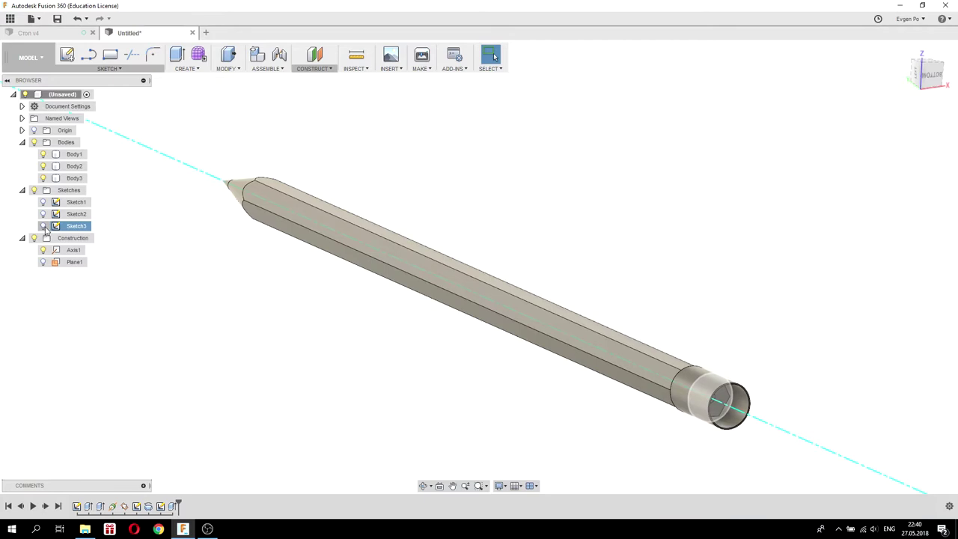
# Start an Extrude and select the hexagon, the six segments around it and the core circle at the flat end as profiles.
pyautogui.moveTo(466, 310)
pyautogui.keyDown('shift'); pyautogui.mouseDown(button='middle')
pyautogui.moveTo(449, 285)
pyautogui.moveTo(639, 281)
pyautogui.mouseUp(button='middle'); pyautogui.keyUp('shift')
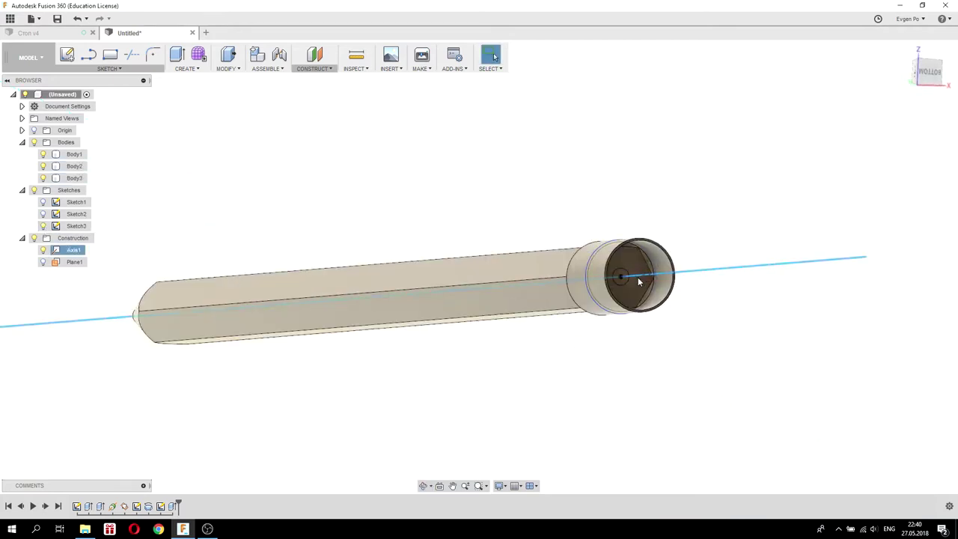
pyautogui.scroll(3, 638, 281)
pyautogui.scroll(2, 573, 243)
pyautogui.click(573, 243)
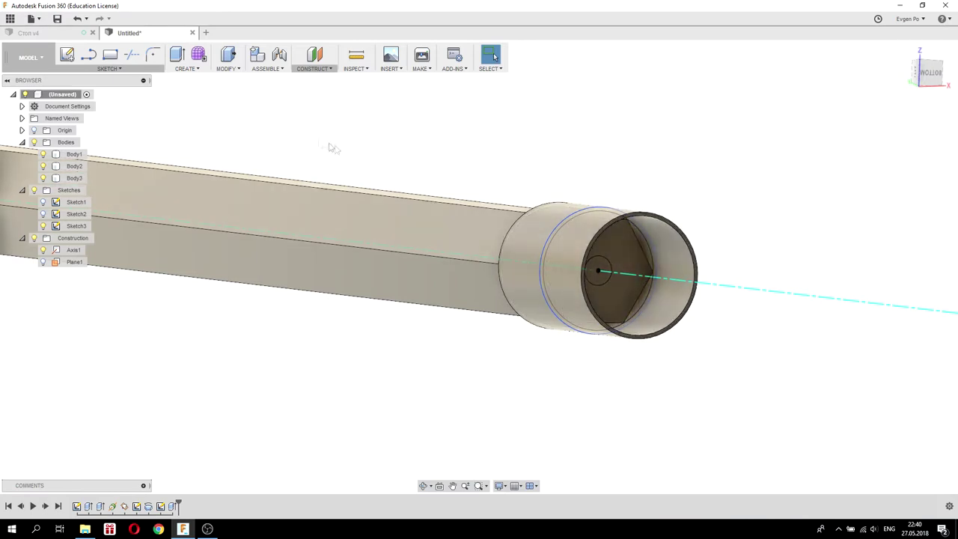
pyautogui.click(178, 56)
pyautogui.keyDown('shift'); pyautogui.moveTo(591, 271); pyautogui.dragTo(558, 262, button='middle'); pyautogui.keyUp('shift')
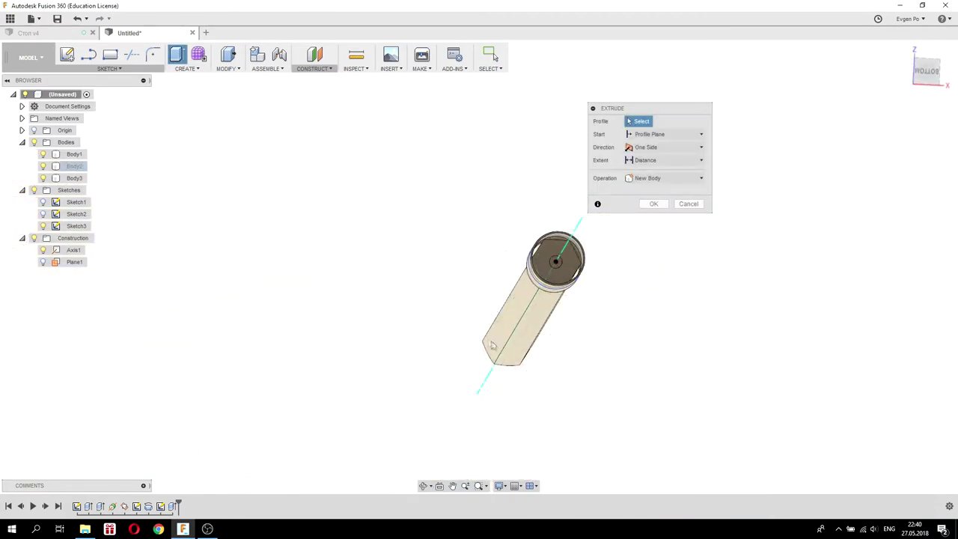
pyautogui.scroll(5, 554, 263)
pyautogui.click(548, 265)
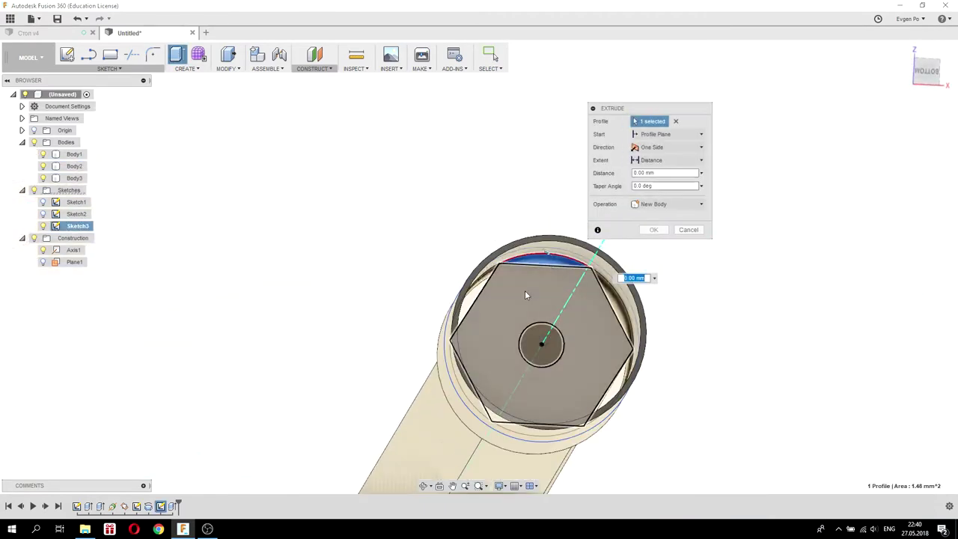
pyautogui.click(525, 290)
pyautogui.click(473, 298)
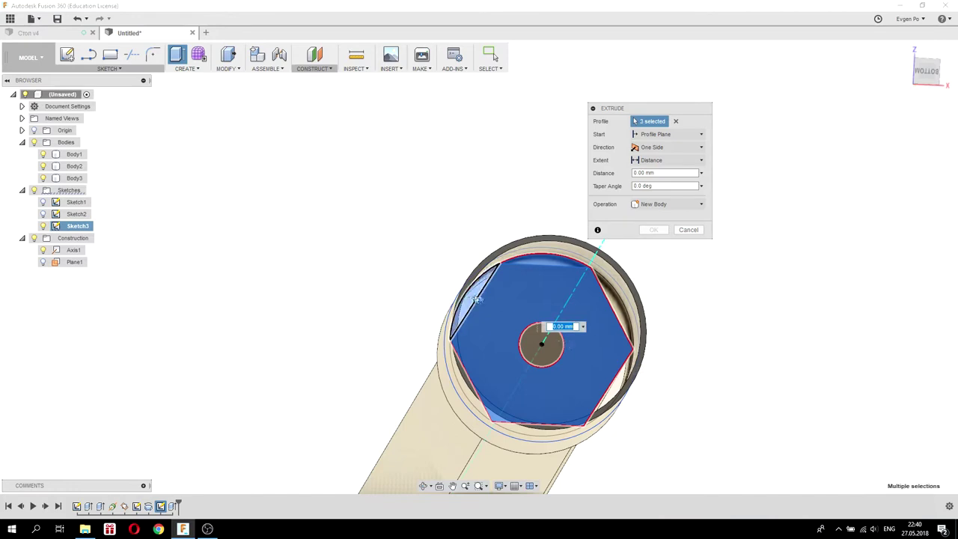
pyautogui.click(613, 306)
pyautogui.click(630, 380)
pyautogui.keyDown('shift'); pyautogui.moveTo(630, 381); pyautogui.dragTo(504, 396, button='middle'); pyautogui.keyUp('shift')
pyautogui.click(478, 399)
pyautogui.click(538, 427)
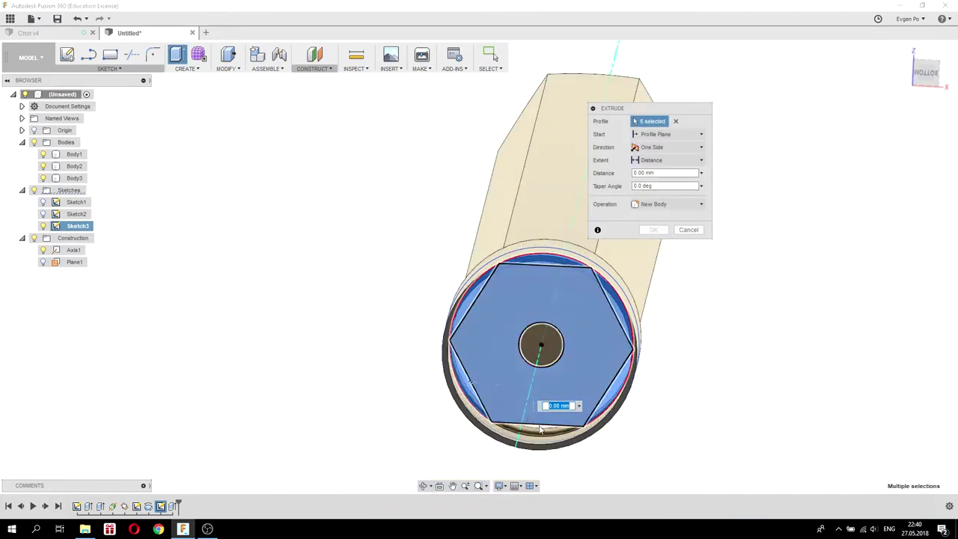
pyautogui.click(547, 359)
# Extrude the selected end profiles 15 mm outward through the ring as a new body.
pyautogui.keyDown('shift'); pyautogui.moveTo(548, 359); pyautogui.dragTo(621, 354, button='middle'); pyautogui.keyUp('shift')
pyautogui.write('15')
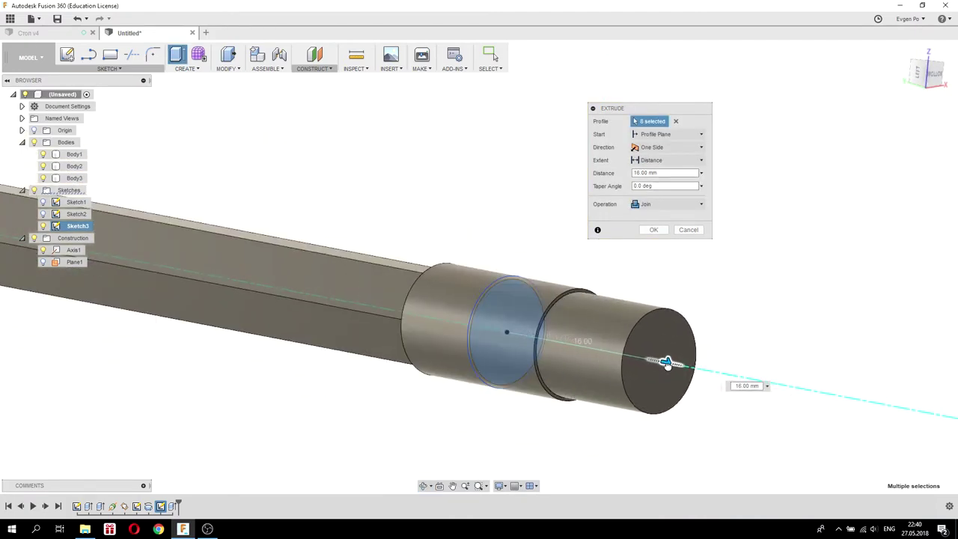
pyautogui.press('Return')
pyautogui.keyDown('shift'); pyautogui.moveTo(565, 328); pyautogui.dragTo(566, 336, button='middle'); pyautogui.keyUp('shift')
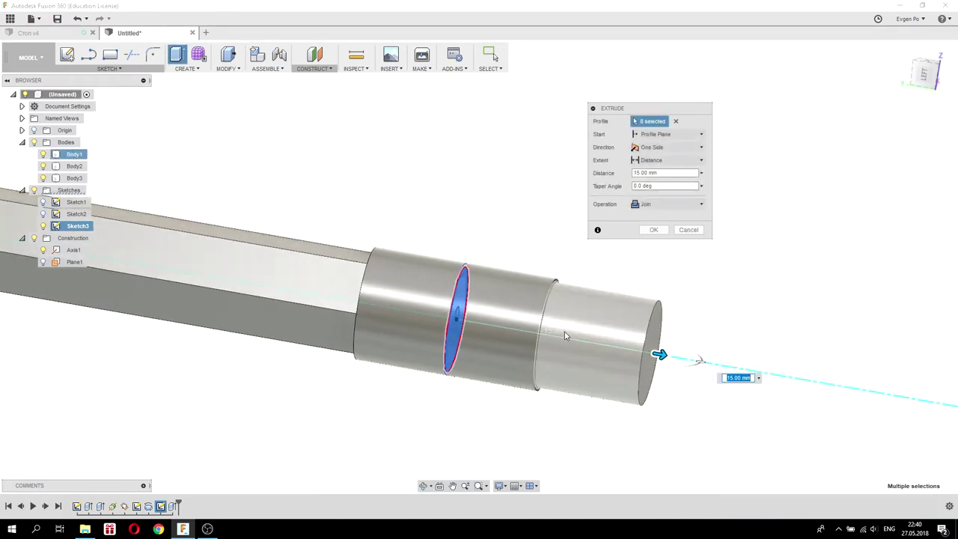
pyautogui.click(665, 205)
pyautogui.click(668, 253)
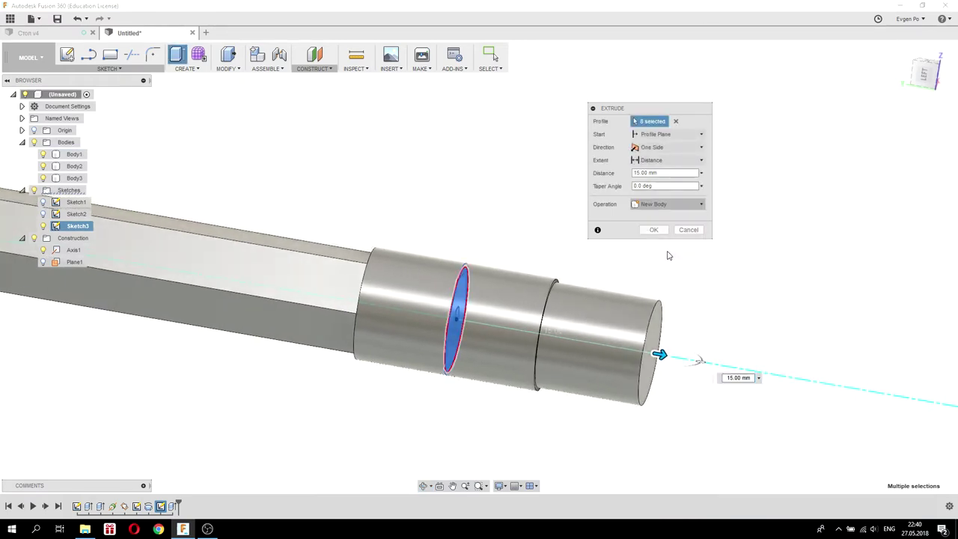
pyautogui.click(667, 231)
pyautogui.keyDown('shift'); pyautogui.moveTo(687, 216); pyautogui.dragTo(677, 217, button='middle'); pyautogui.keyUp('shift')
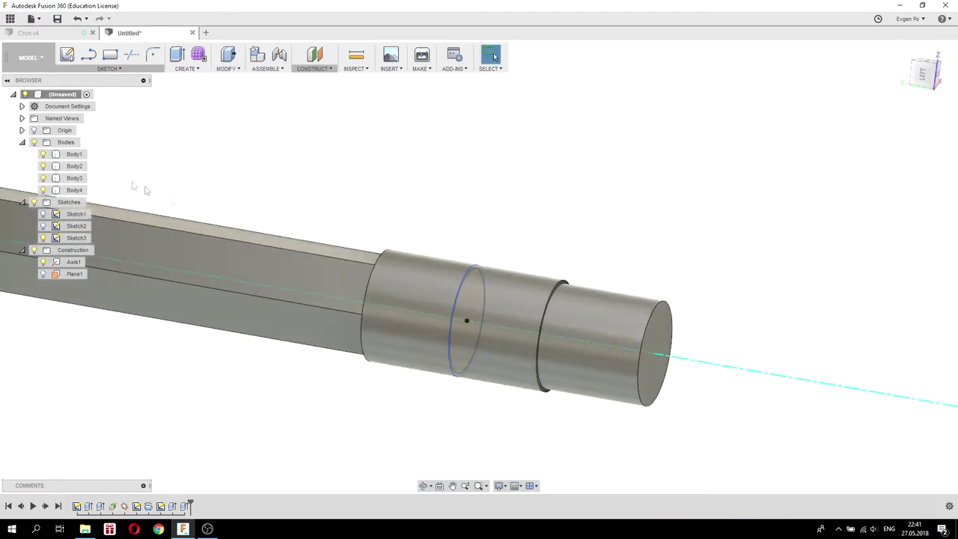
# Hide the construction axis Axis1.
pyautogui.scroll(-4, 535, 196)
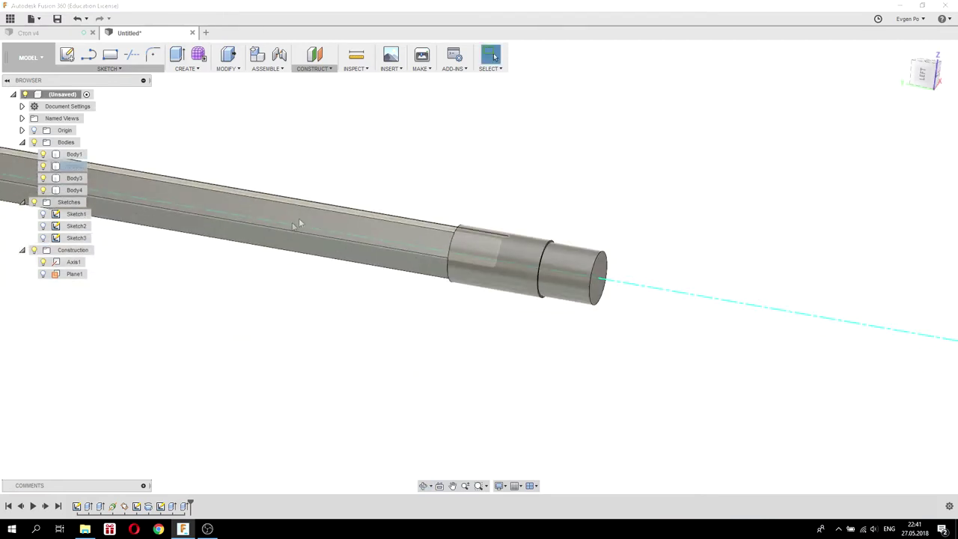
pyautogui.click(43, 262)
pyautogui.scroll(-4, 318, 301)
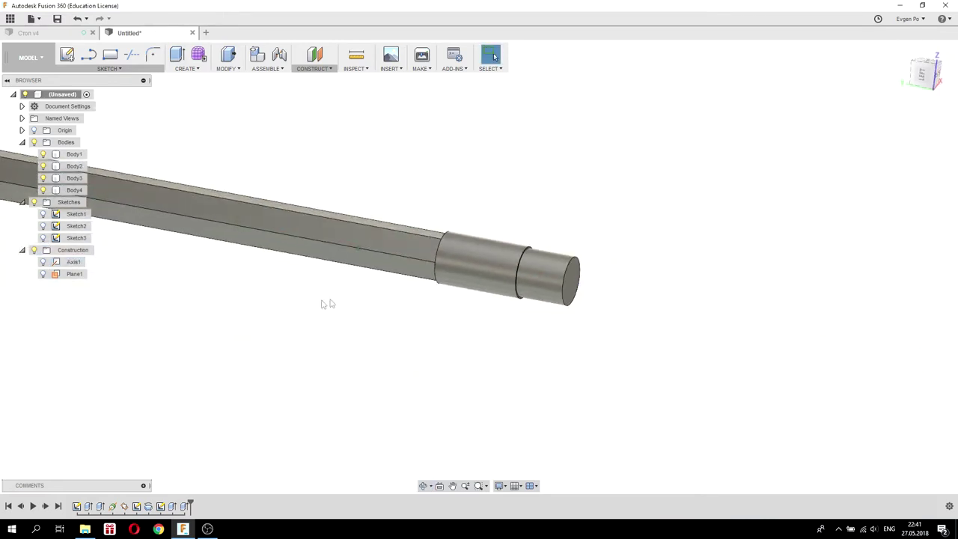
pyautogui.keyDown('shift'); pyautogui.moveTo(523, 328); pyautogui.dragTo(567, 278, button='middle'); pyautogui.keyUp('shift')
# Fillet the outer circular edge of the eraser's end face with a 1 mm radius.
pyautogui.click(228, 68)
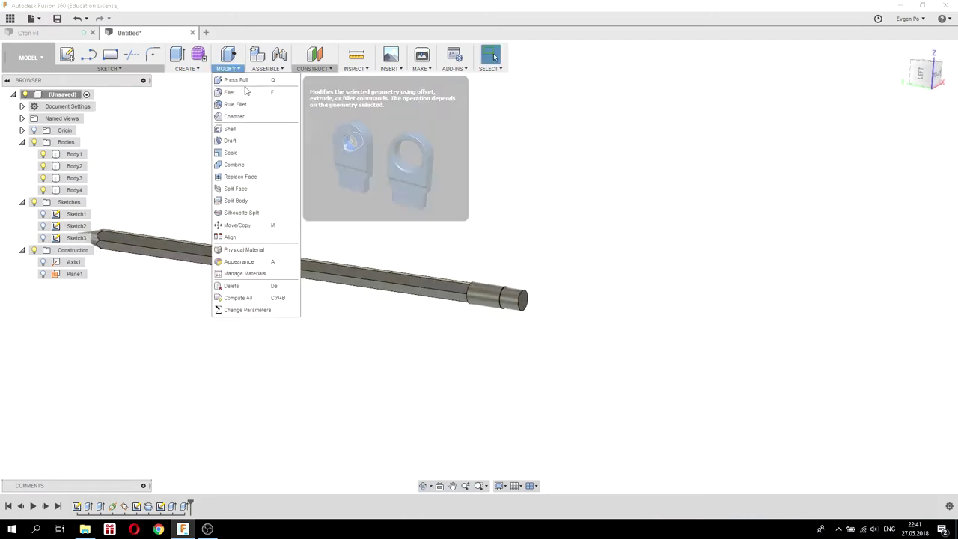
pyautogui.click(238, 92)
pyautogui.scroll(3, 514, 295)
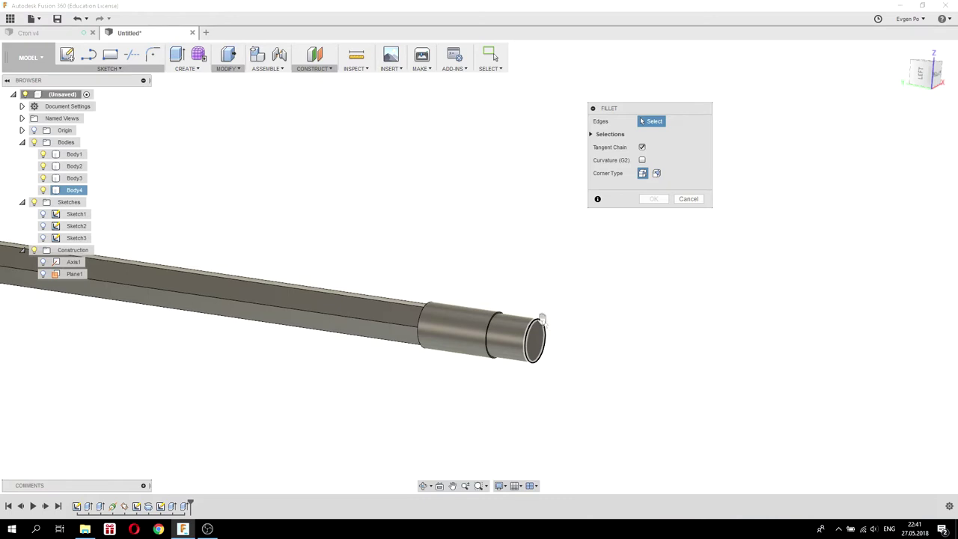
pyautogui.click(542, 320)
pyautogui.scroll(2, 540, 319)
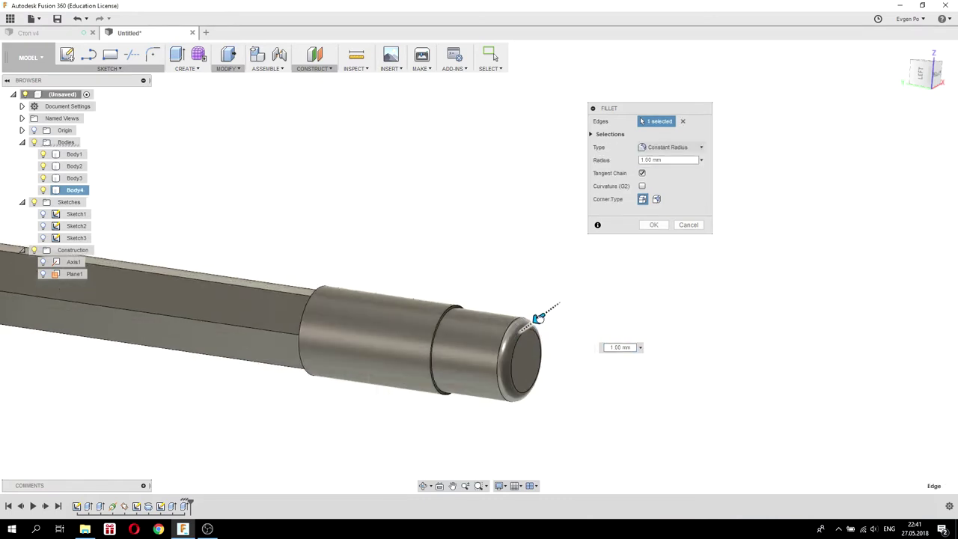
pyautogui.scroll(-5, 524, 299)
pyautogui.keyDown('shift'); pyautogui.moveTo(462, 235); pyautogui.dragTo(535, 239, button='middle'); pyautogui.keyUp('shift')
pyautogui.click(654, 225)
# Switch to the Render workspace.
pyautogui.scroll(-2, 652, 250)
pyautogui.moveTo(652, 250)
pyautogui.keyDown('shift'); pyautogui.mouseDown(button='middle')
pyautogui.moveTo(594, 203)
pyautogui.moveTo(554, 239)
pyautogui.moveTo(571, 253)
pyautogui.moveTo(560, 227)
pyautogui.moveTo(592, 203)
pyautogui.moveTo(626, 188)
pyautogui.moveTo(554, 235)
pyautogui.moveTo(554, 259)
pyautogui.moveTo(609, 280)
pyautogui.moveTo(596, 247)
pyautogui.moveTo(601, 225)
pyautogui.moveTo(604, 272)
pyautogui.mouseUp(button='middle'); pyautogui.keyUp('shift')
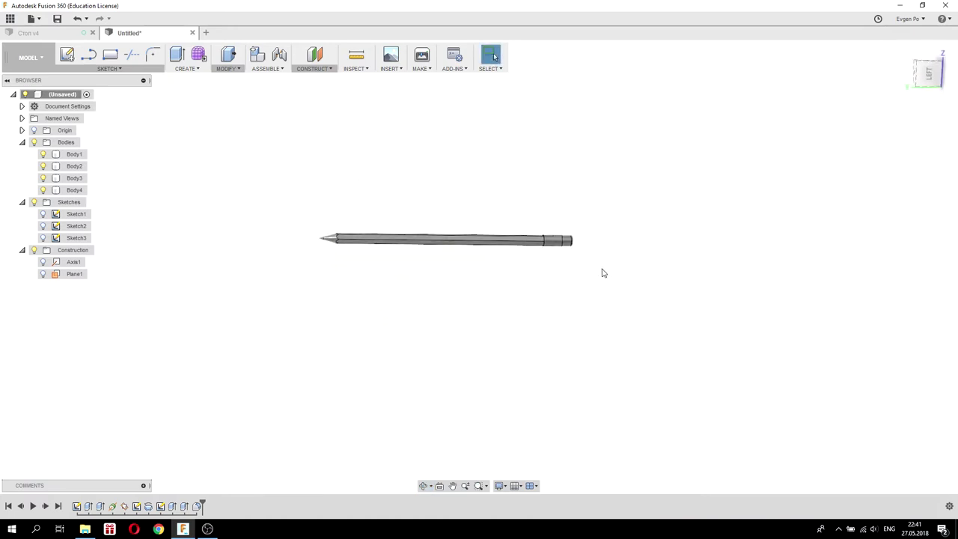
pyautogui.scroll(3, 555, 240)
pyautogui.scroll(3, 554, 239)
pyautogui.click(37, 57)
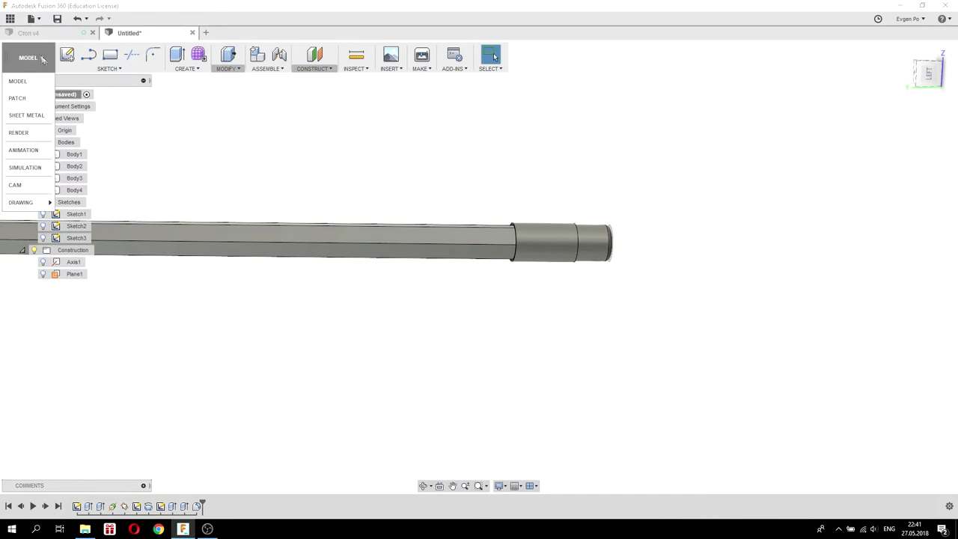
pyautogui.click(27, 134)
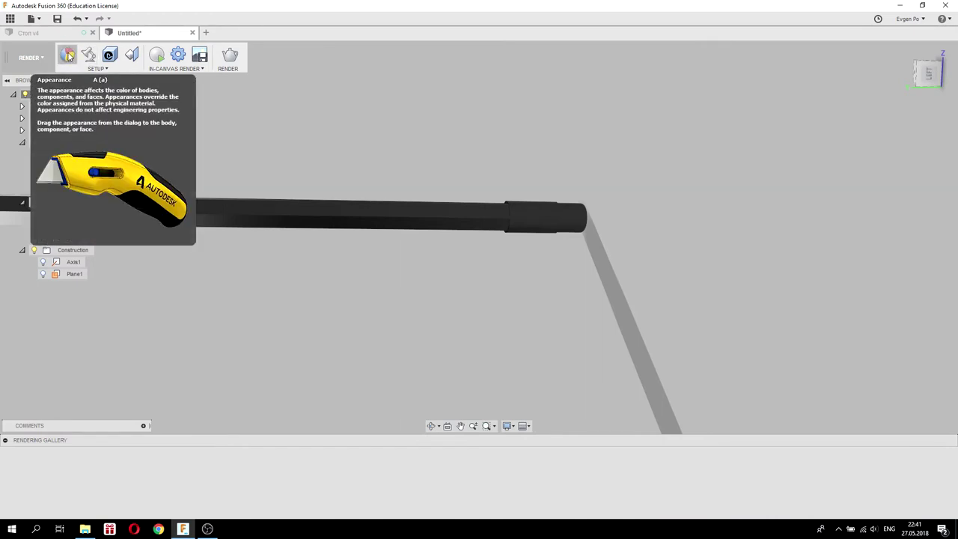
# Apply the Rubber - Soft appearance from the library's Other > Rubber category to the eraser body.
pyautogui.click(68, 55)
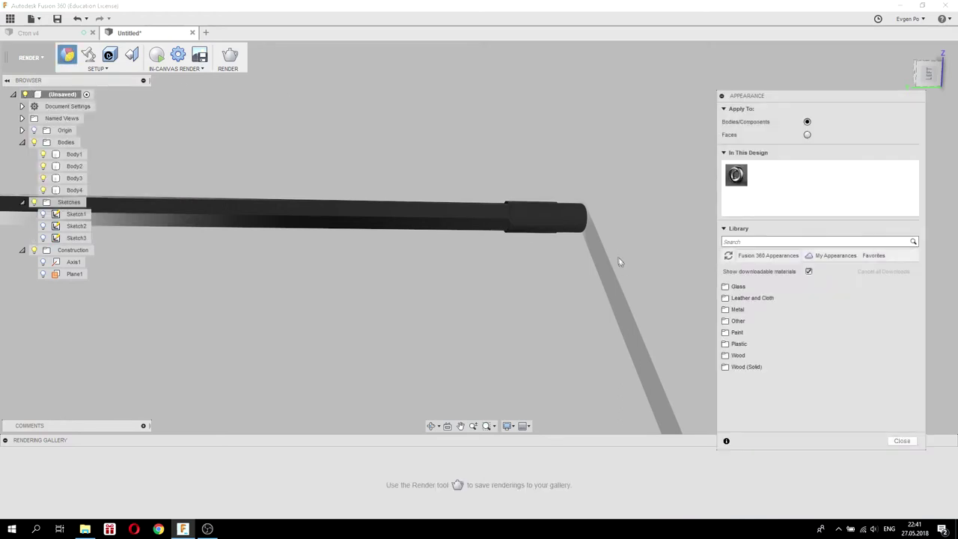
pyautogui.scroll(-2, 627, 274)
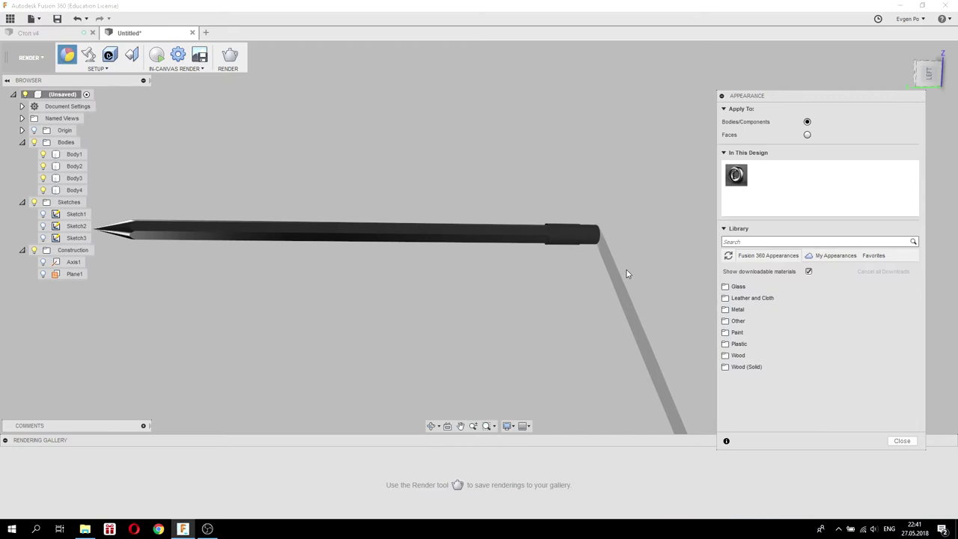
pyautogui.click(726, 321)
pyautogui.scroll(-3, 752, 380)
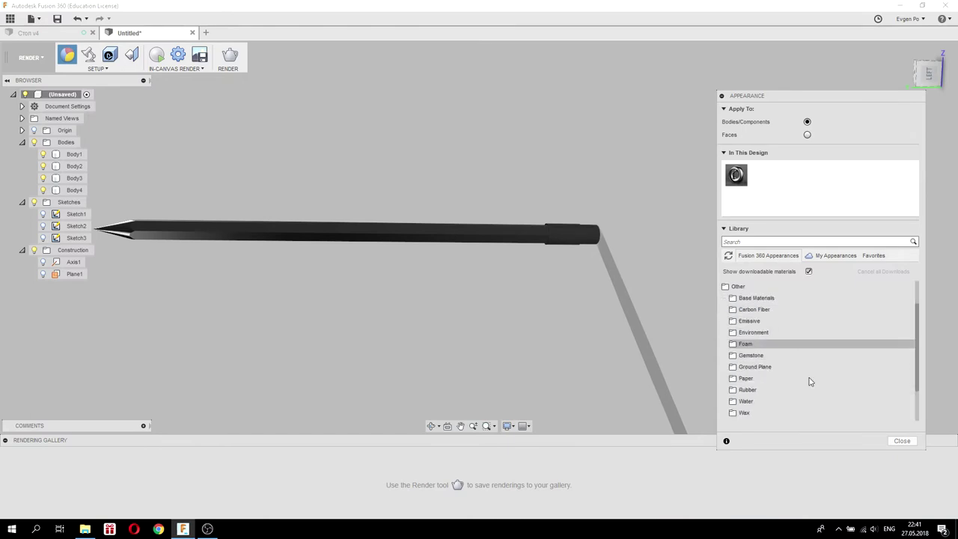
pyautogui.click(734, 390)
pyautogui.scroll(-2, 824, 371)
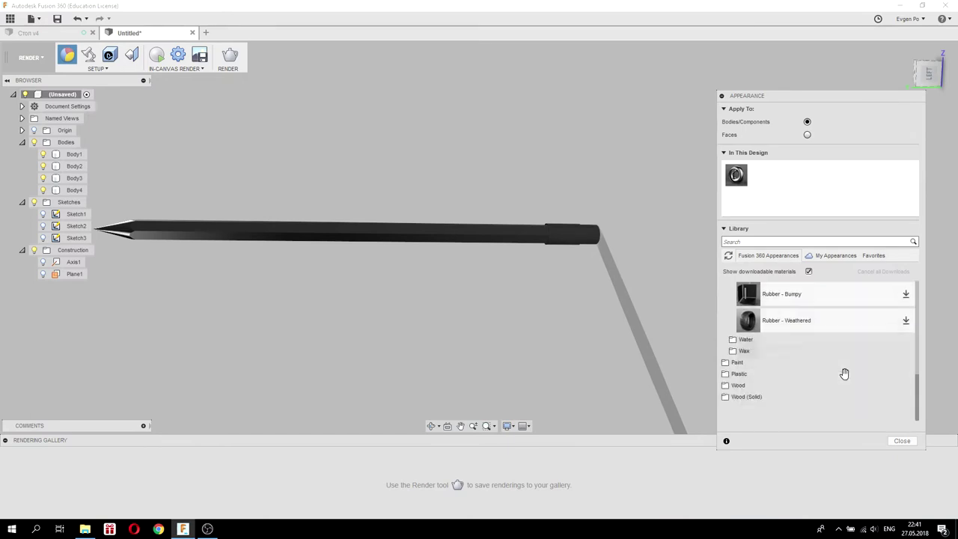
pyautogui.moveTo(812, 367); pyautogui.dragTo(509, 278)
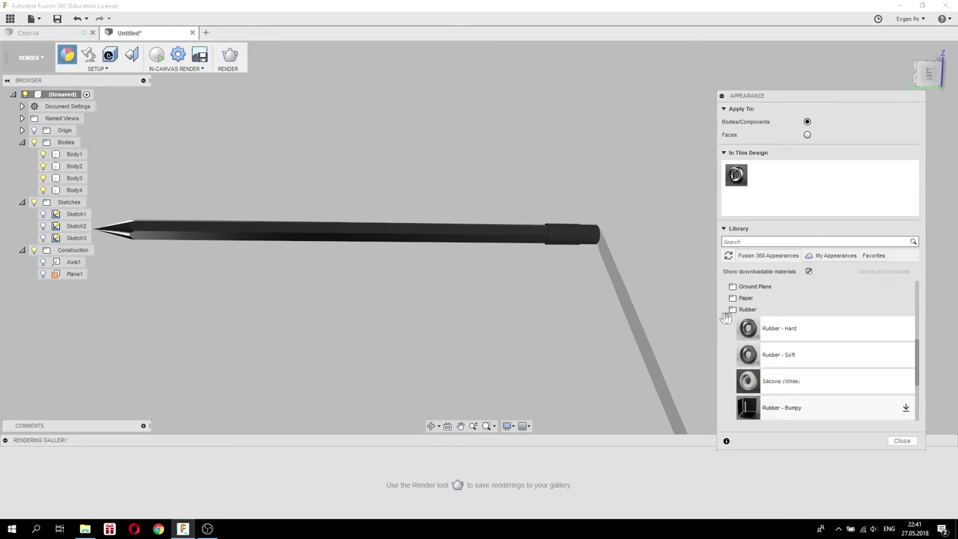
pyautogui.moveTo(748, 352); pyautogui.dragTo(596, 245)
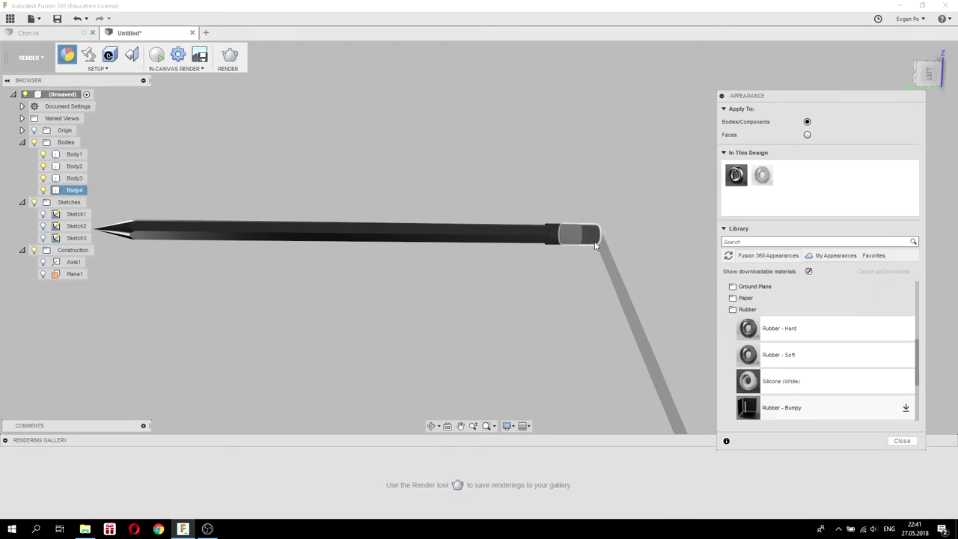
# Edit the Rubber - Soft appearance used in the design, setting its colour to pink with RGB 255, 183, 183.
pyautogui.rightClick(765, 178)
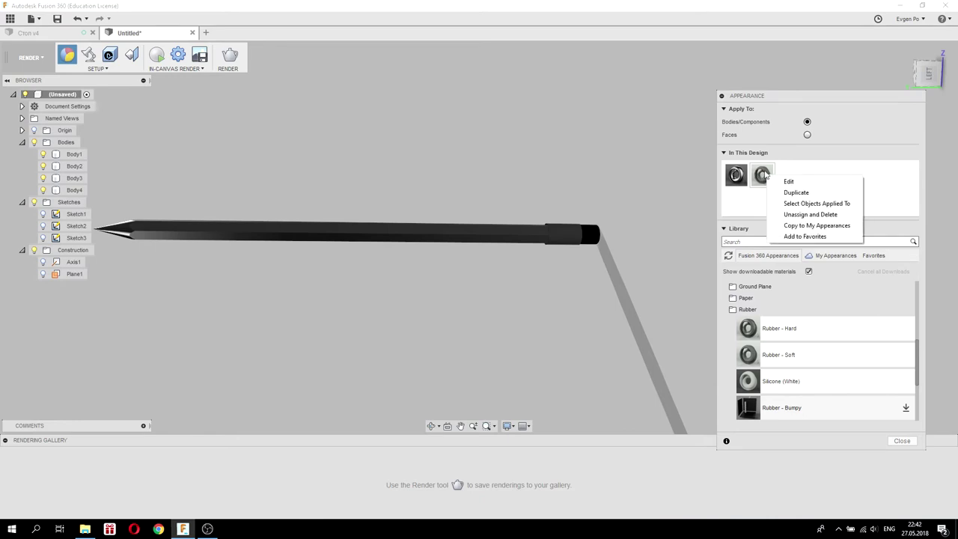
pyautogui.click(780, 182)
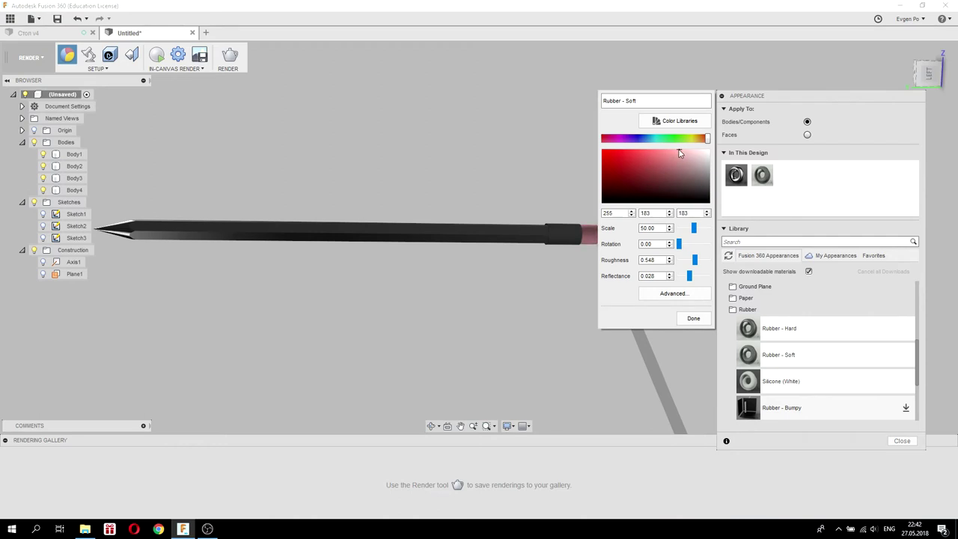
pyautogui.click(694, 319)
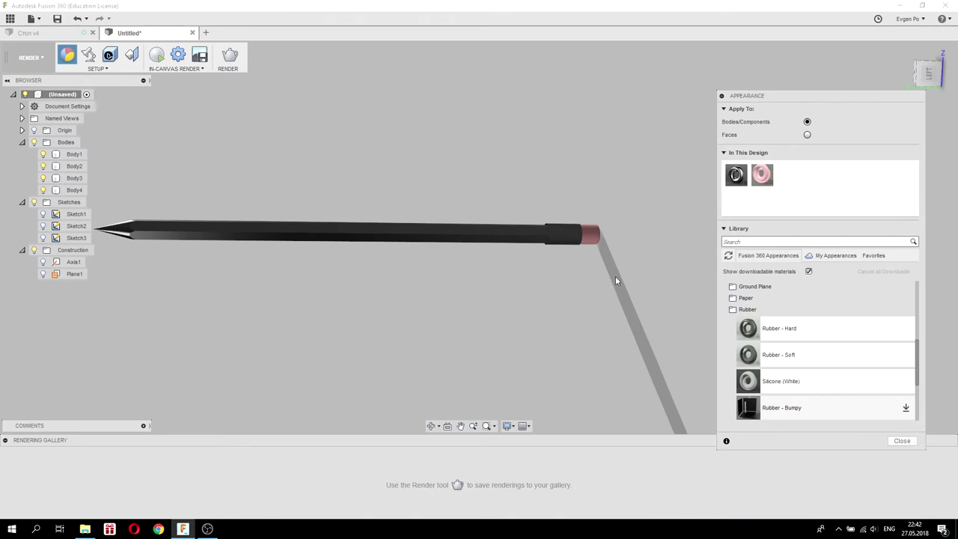
# Apply the Bronze - Patina appearance from the library's Metal > Bronze category to the ring body next to the eraser.
pyautogui.click(745, 310)
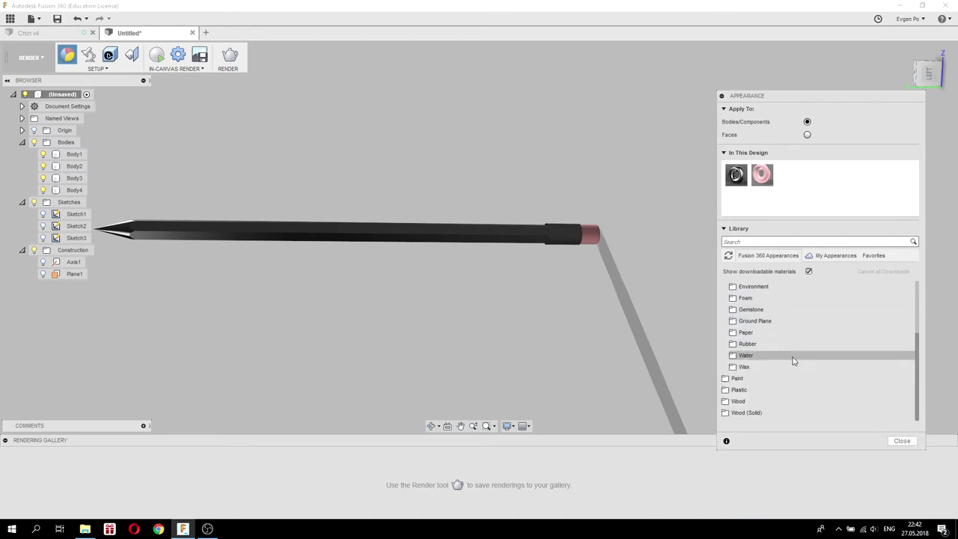
pyautogui.scroll(5, 794, 359)
pyautogui.click(743, 313)
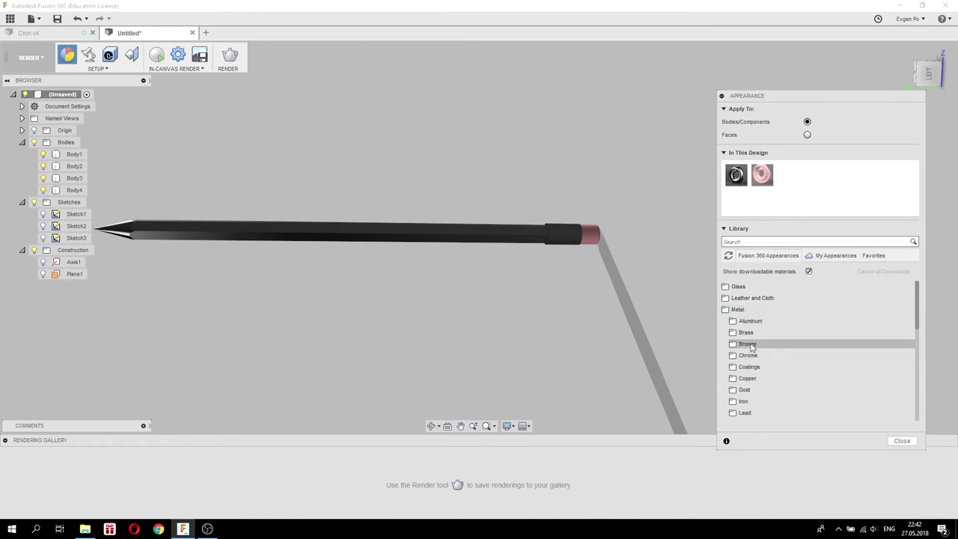
pyautogui.click(747, 345)
pyautogui.moveTo(749, 363)
pyautogui.mouseDown()
pyautogui.moveTo(576, 253)
pyautogui.moveTo(575, 241)
pyautogui.mouseUp()
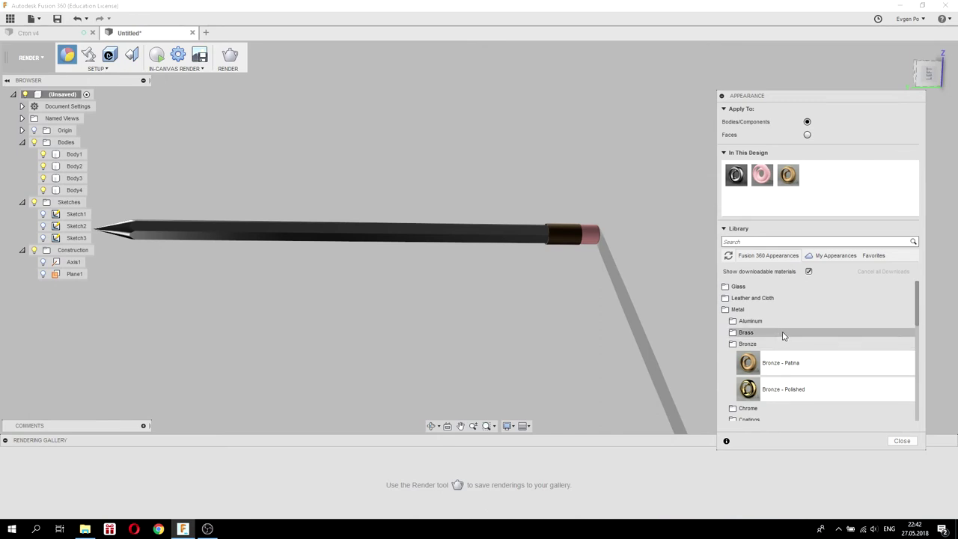
# Apply the Bamboo Light - Semigloss appearance from the library's Wood > Finished category to the hexagonal pencil body.
pyautogui.scroll(-4, 783, 336)
pyautogui.scroll(-3, 791, 349)
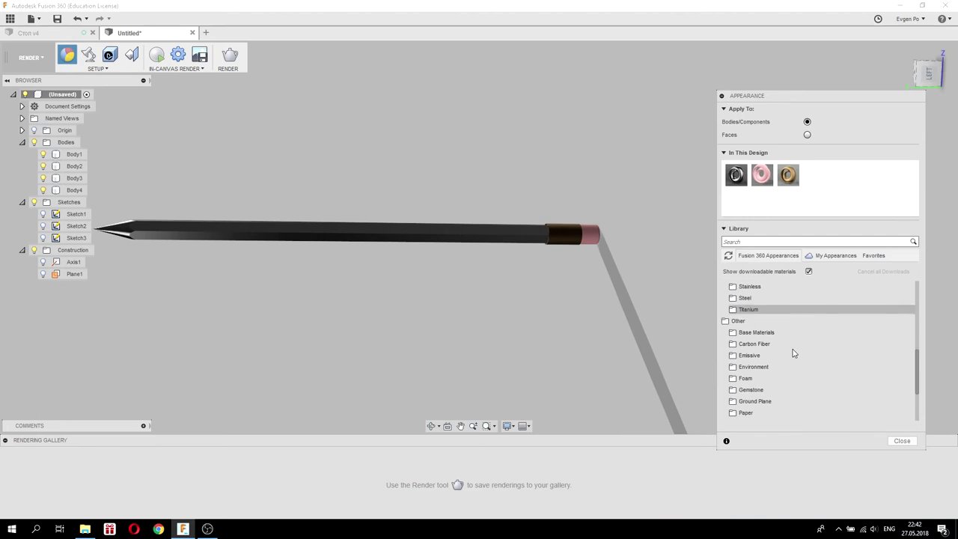
pyautogui.scroll(-2, 804, 408)
pyautogui.scroll(-2, 804, 408)
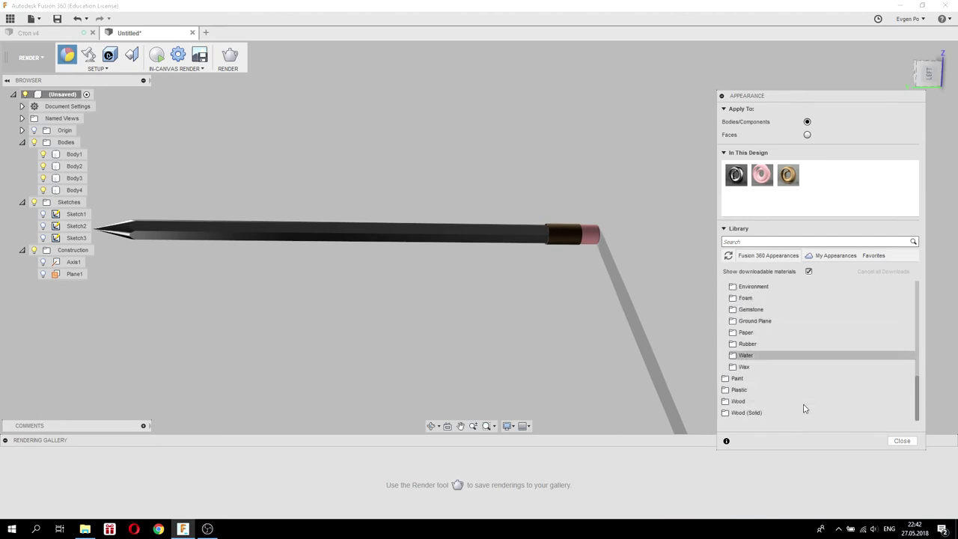
pyautogui.click(738, 402)
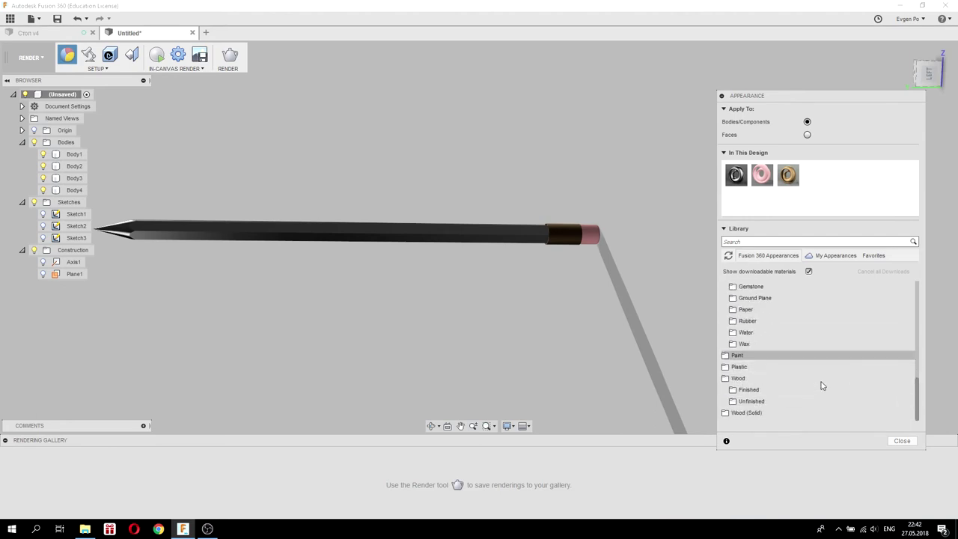
pyautogui.click(747, 390)
pyautogui.moveTo(748, 375)
pyautogui.mouseDown()
pyautogui.moveTo(462, 240)
pyautogui.moveTo(529, 282)
pyautogui.mouseUp()
# Examine the applied appearances on the sharpened tip, ring and eraser end, moving the Appearance dialog out of the way.
pyautogui.scroll(-2, 571, 324)
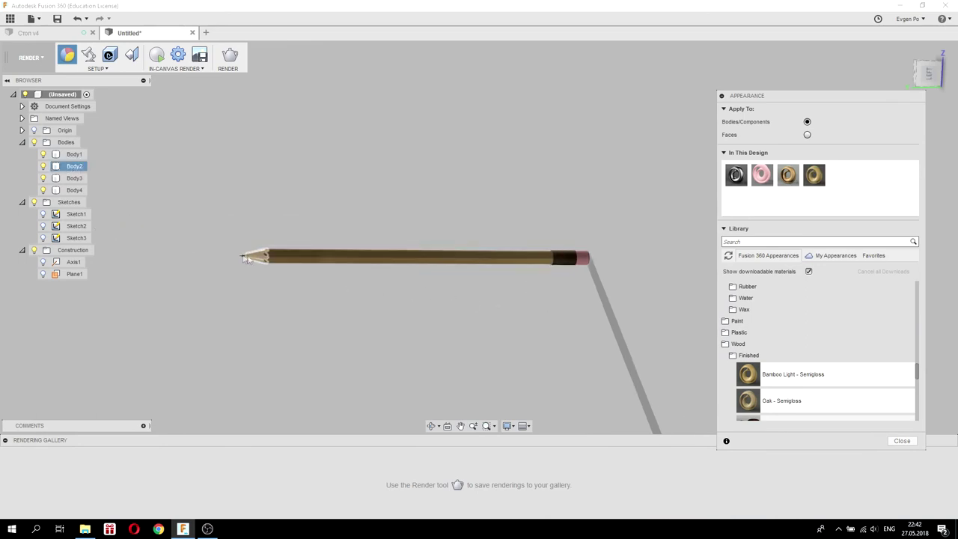
pyautogui.scroll(5, 251, 263)
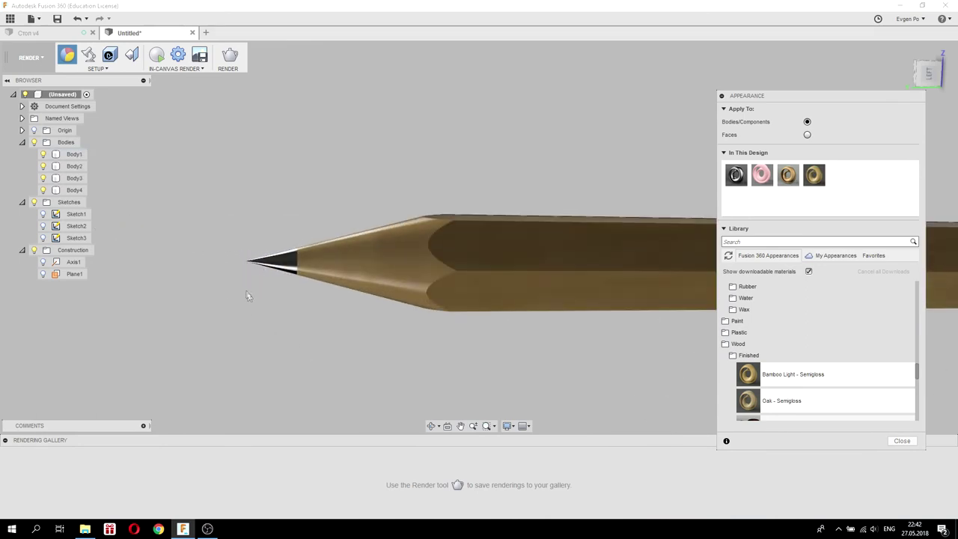
pyautogui.scroll(-6, 251, 294)
pyautogui.moveTo(292, 307)
pyautogui.keyDown('shift'); pyautogui.mouseDown(button='middle')
pyautogui.moveTo(422, 283)
pyautogui.moveTo(398, 269)
pyautogui.moveTo(463, 332)
pyautogui.moveTo(539, 306)
pyautogui.moveTo(539, 250)
pyautogui.moveTo(585, 214)
pyautogui.moveTo(504, 207)
pyautogui.moveTo(501, 265)
pyautogui.moveTo(411, 312)
pyautogui.moveTo(381, 300)
pyautogui.moveTo(514, 353)
pyautogui.moveTo(406, 304)
pyautogui.moveTo(403, 320)
pyautogui.mouseUp(button='middle'); pyautogui.keyUp('shift')
pyautogui.scroll(5, 389, 309)
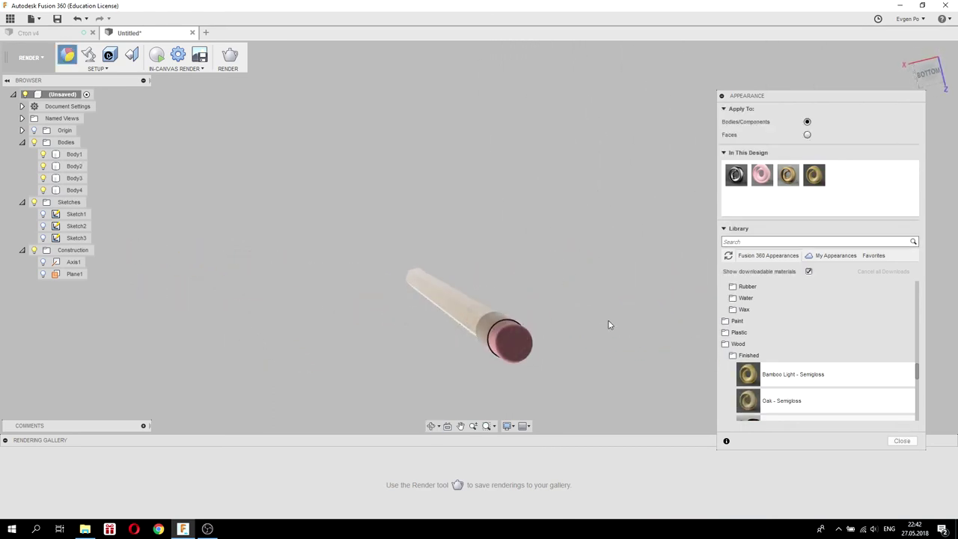
pyautogui.moveTo(854, 96); pyautogui.dragTo(844, 66)
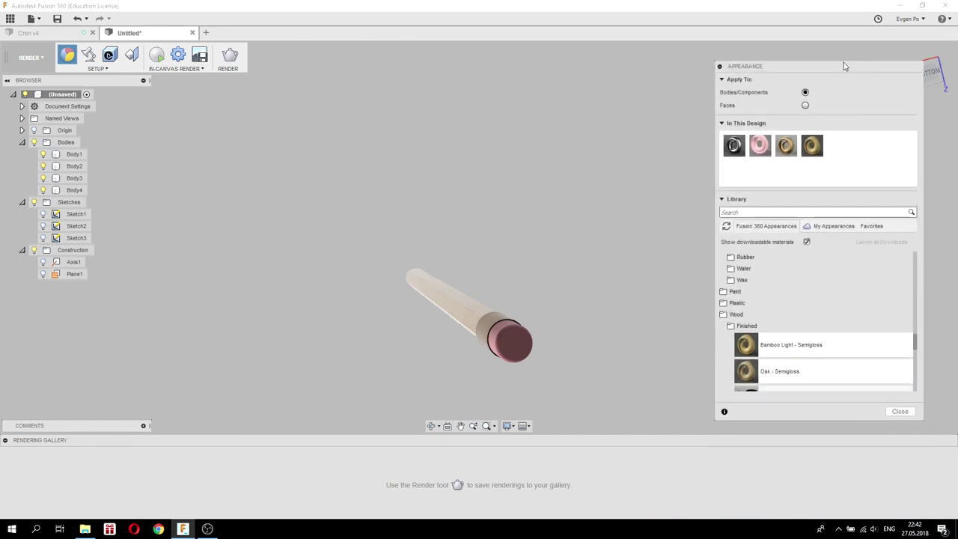
pyautogui.keyDown('shift'); pyautogui.moveTo(485, 209); pyautogui.dragTo(493, 203, button='middle'); pyautogui.keyUp('shift')
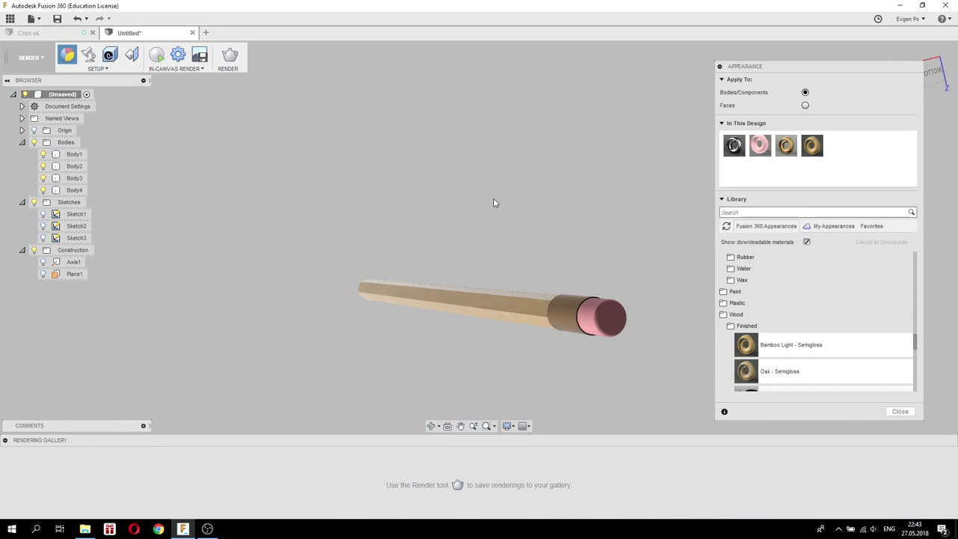